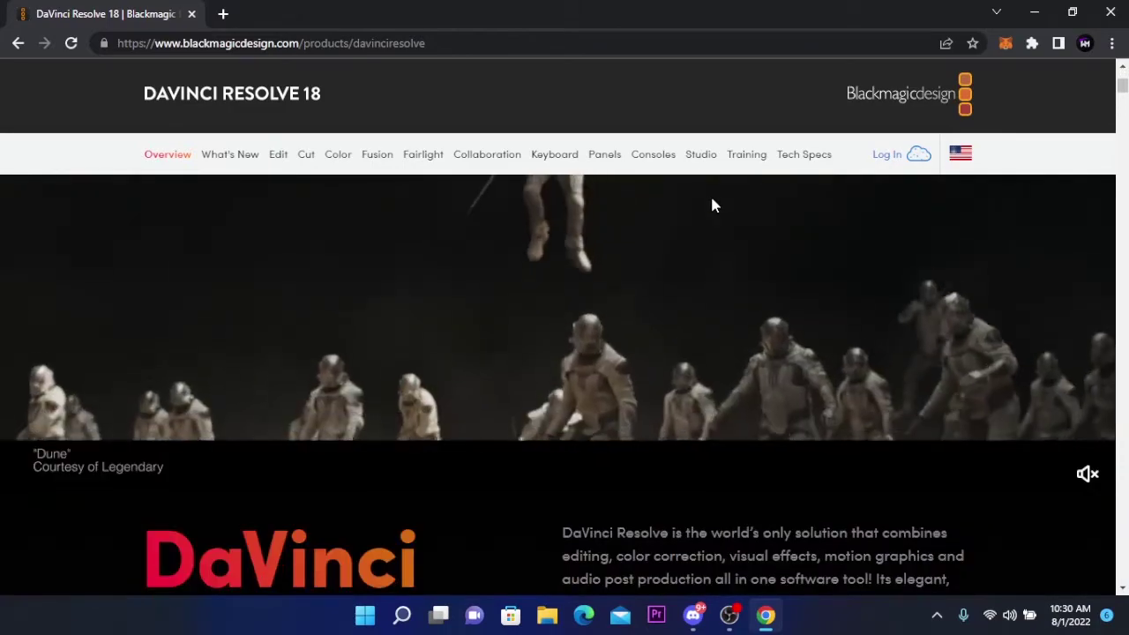
Scroll down through the Blackmagic DaVinci Resolve 18 product page.
{"action": "scroll", "coordinate": [717, 201], "scroll_direction": "down", "scroll_amount": 3}
{"action": "scroll", "coordinate": [716, 201], "scroll_direction": "down", "scroll_amount": 3}
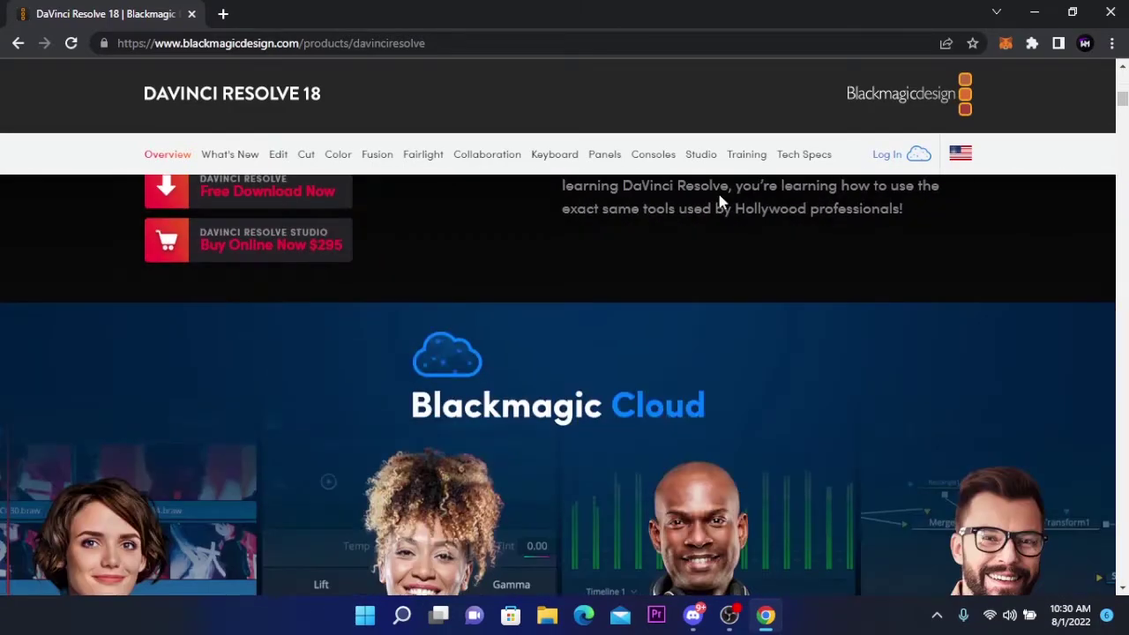
{"action": "scroll", "coordinate": [719, 199], "scroll_direction": "down", "scroll_amount": 5}
{"action": "scroll", "coordinate": [719, 198], "scroll_direction": "down", "scroll_amount": 4}
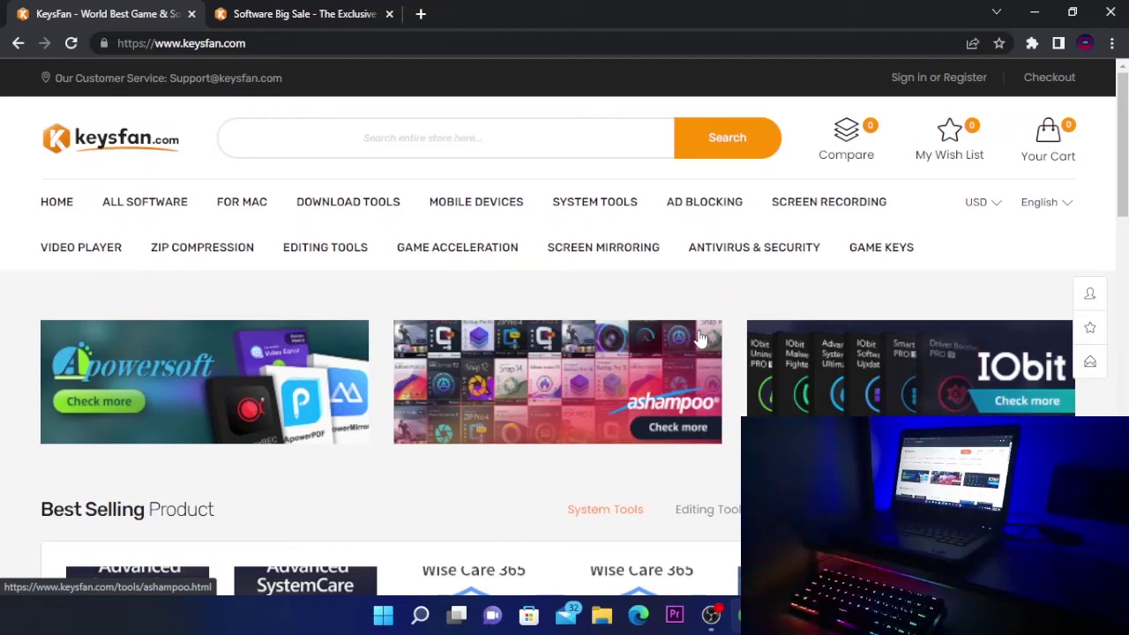
Switch to the KeysFan Software Big Sale tab and browse its Hot Sale and Windows OS offers.
{"action": "left_click", "coordinate": [336, 14]}
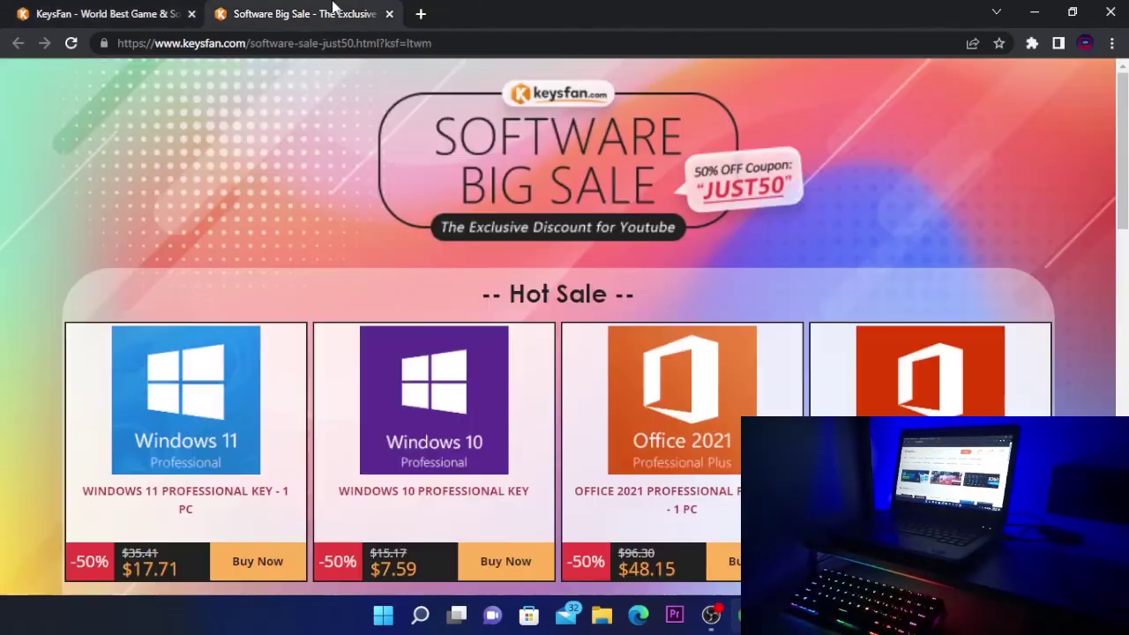
{"action": "scroll", "coordinate": [494, 322], "scroll_direction": "down", "scroll_amount": 3}
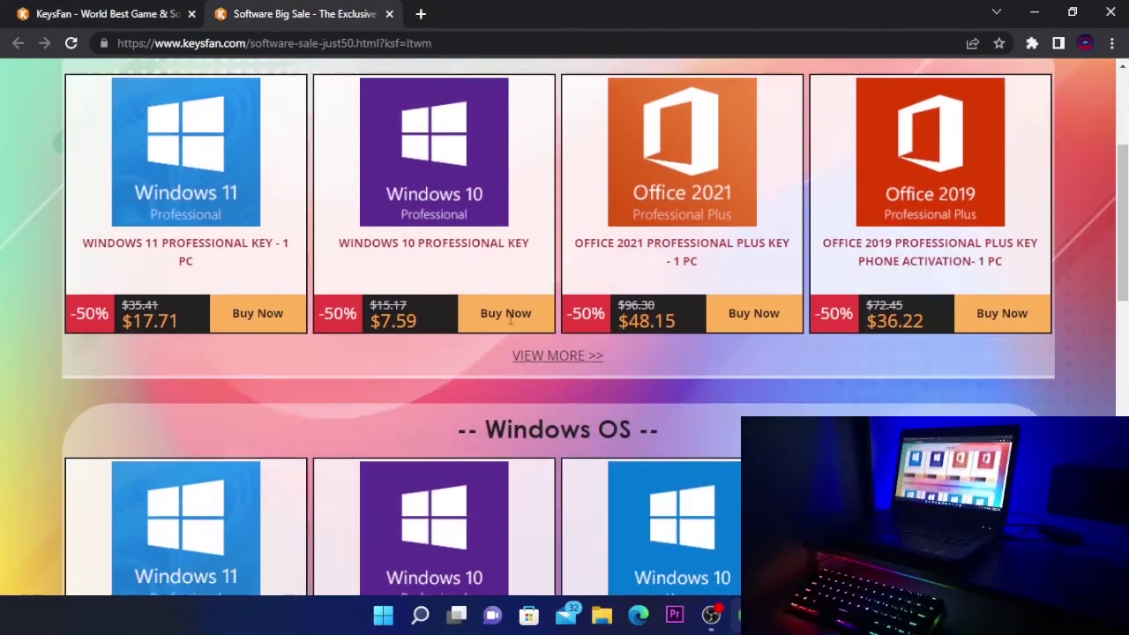
{"action": "scroll", "coordinate": [509, 326], "scroll_direction": "up", "scroll_amount": 3}
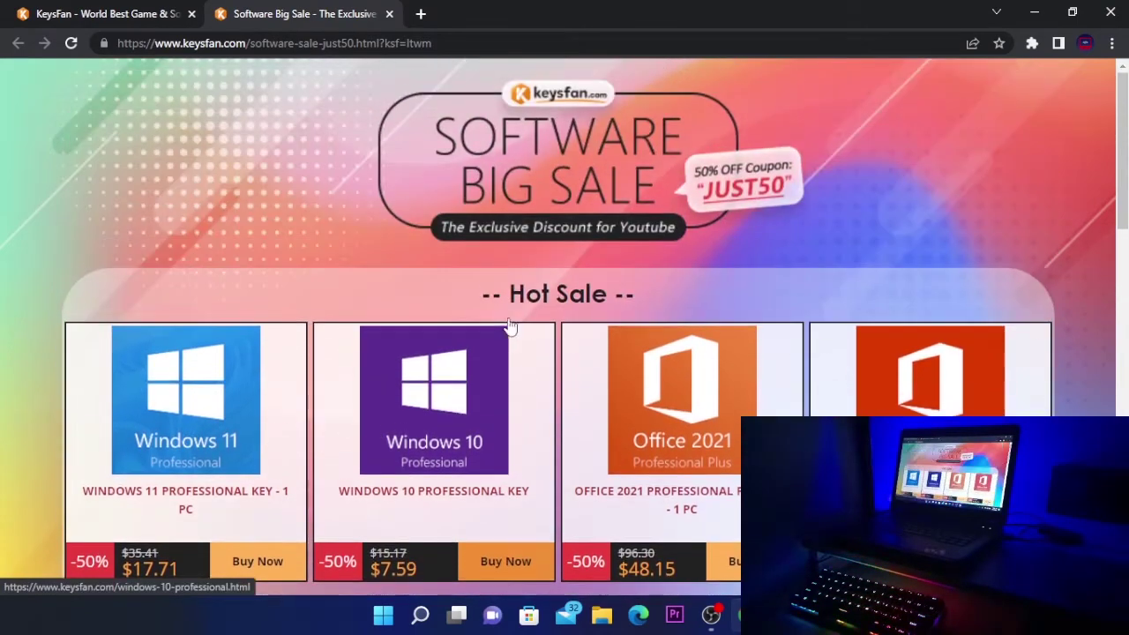
{"action": "scroll", "coordinate": [505, 350], "scroll_direction": "down", "scroll_amount": 3}
{"action": "scroll", "coordinate": [476, 353], "scroll_direction": "up", "scroll_amount": 3}
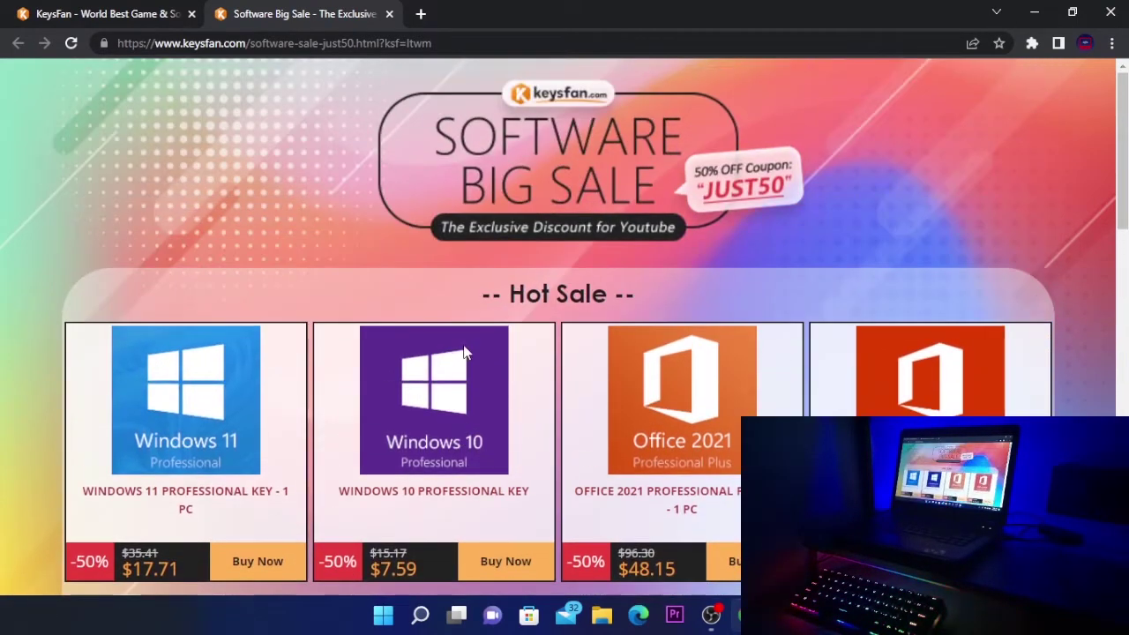
{"action": "scroll", "coordinate": [466, 352], "scroll_direction": "down", "scroll_amount": 1}
{"action": "scroll", "coordinate": [471, 351], "scroll_direction": "down", "scroll_amount": 4}
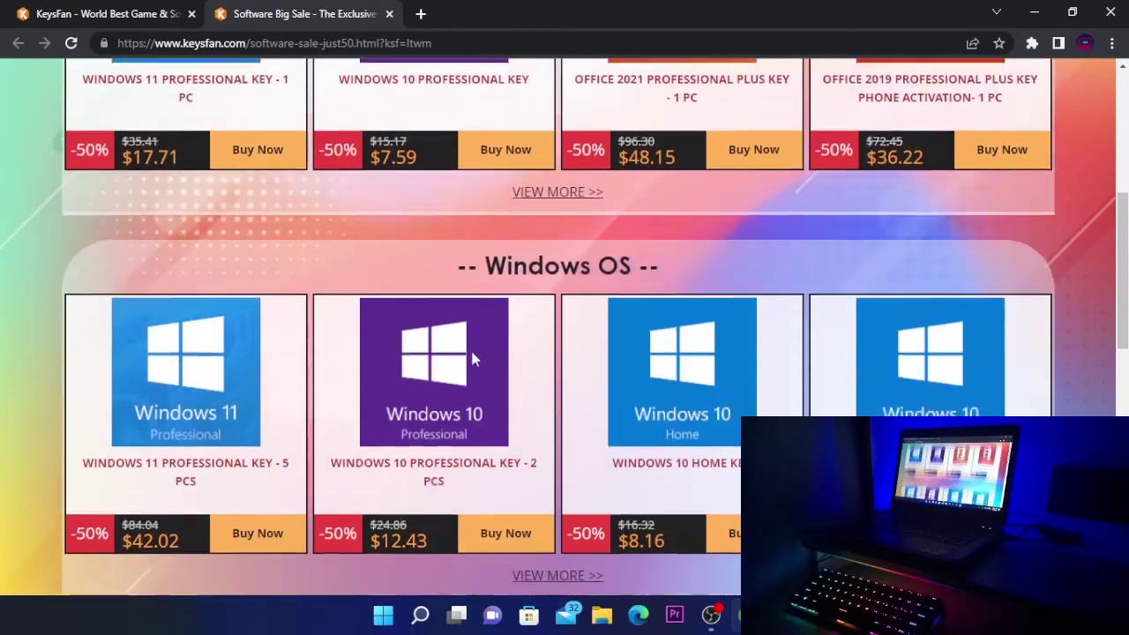
{"action": "scroll", "coordinate": [470, 351], "scroll_direction": "down", "scroll_amount": 4}
{"action": "scroll", "coordinate": [472, 357], "scroll_direction": "up", "scroll_amount": 5}
{"action": "scroll", "coordinate": [473, 357], "scroll_direction": "up", "scroll_amount": 3}
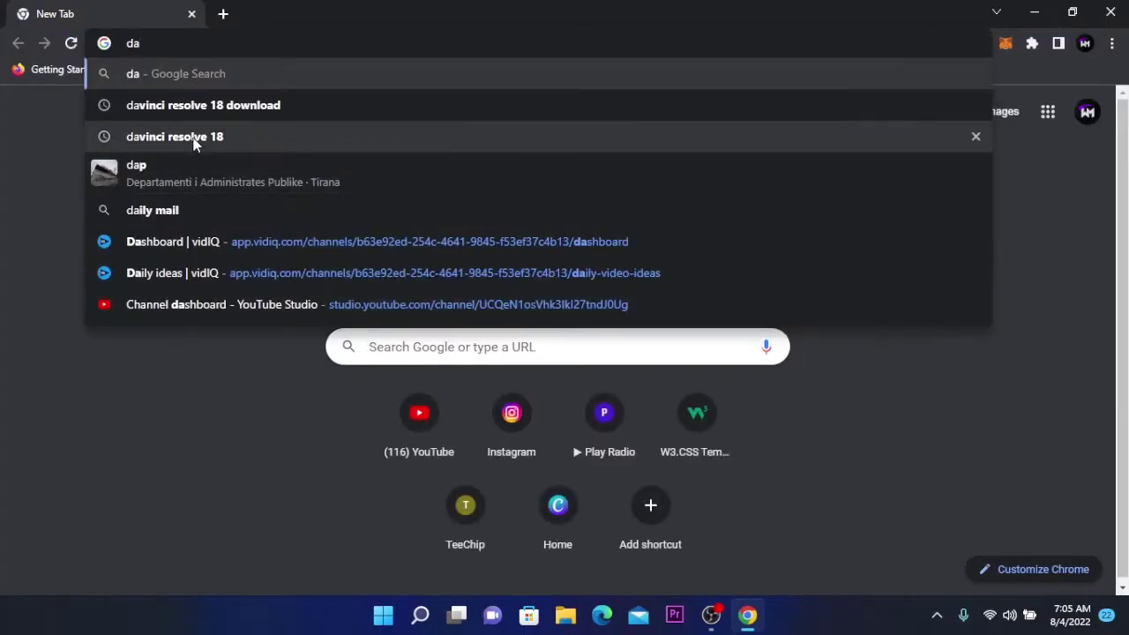
Search 'davinci resolve 18 download' and scroll through the Blackmagic DaVinci Resolve 18 page.
{"action": "left_click", "coordinate": [213, 107]}
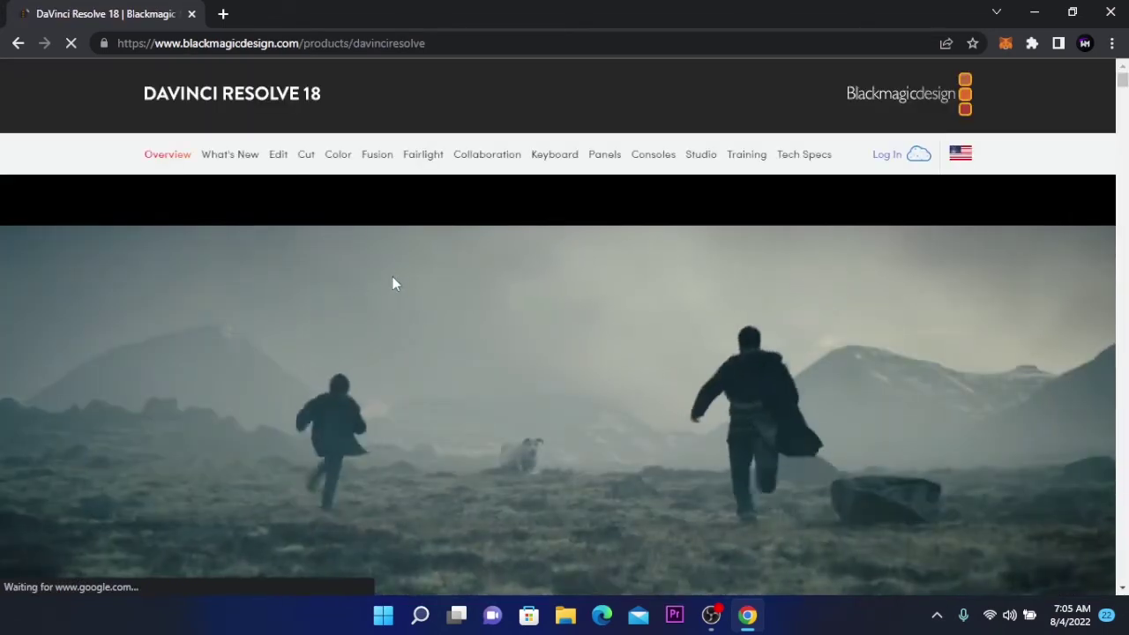
{"action": "scroll", "coordinate": [412, 275], "scroll_direction": "down", "scroll_amount": 1}
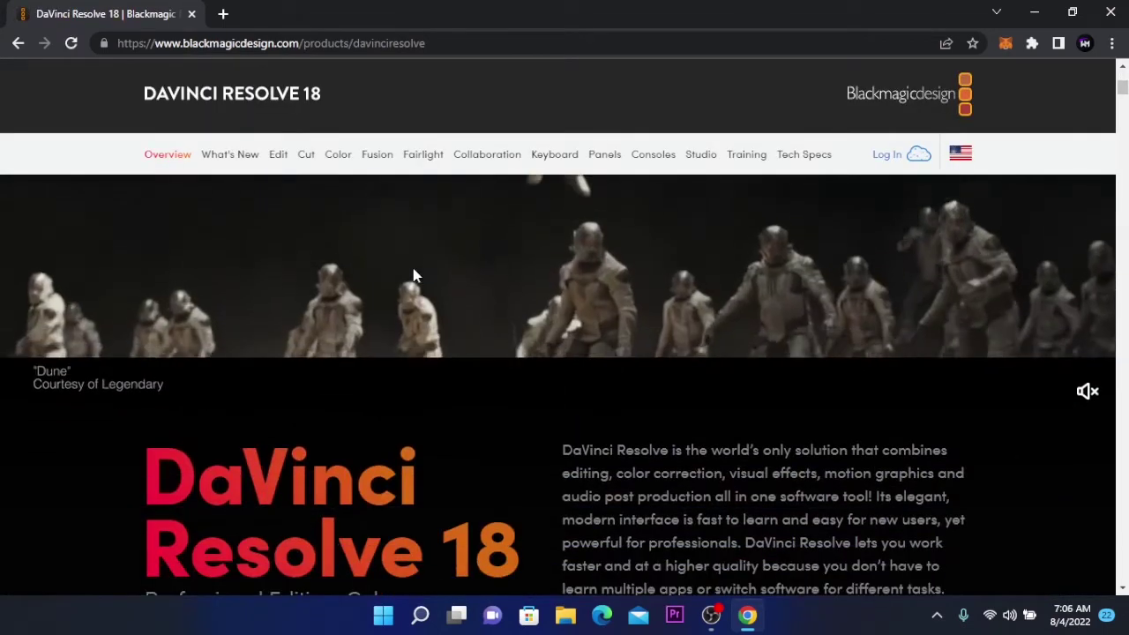
{"action": "scroll", "coordinate": [415, 274], "scroll_direction": "down", "scroll_amount": 2}
{"action": "mouse_move", "coordinate": [562, 284]}
{"action": "left_mouse_down"}
{"action": "mouse_move", "coordinate": [820, 351]}
{"action": "mouse_move", "coordinate": [914, 393]}
{"action": "left_mouse_up"}
{"action": "scroll", "coordinate": [794, 304], "scroll_direction": "down", "scroll_amount": 2}
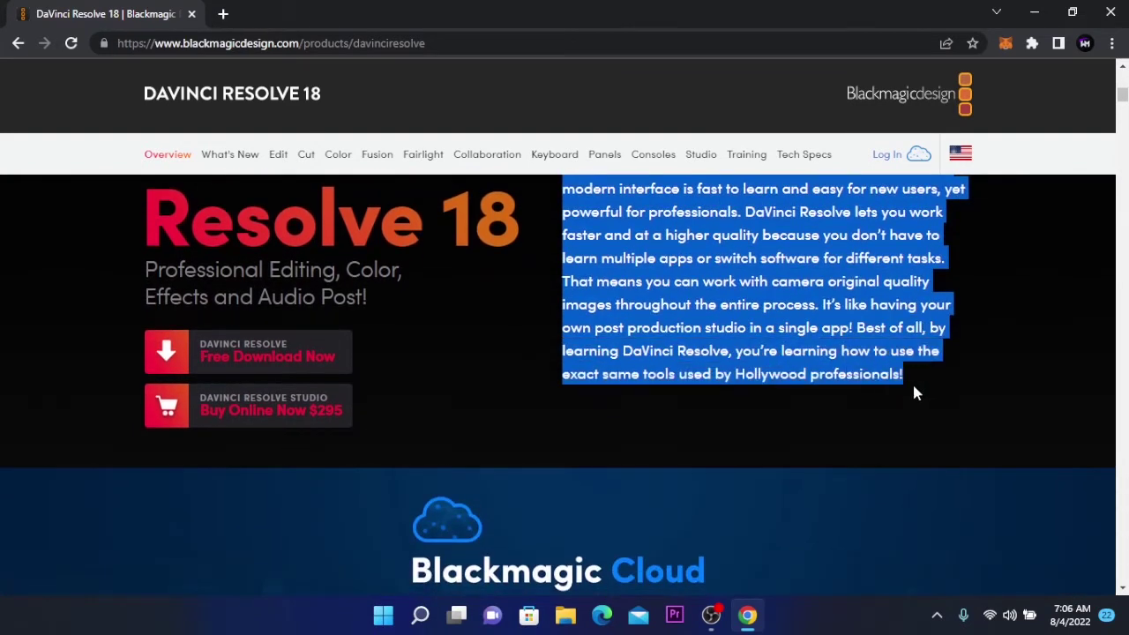
Highlight the DaVinci Resolve 18 heading, then open the free download options.
{"action": "left_click", "coordinate": [928, 378]}
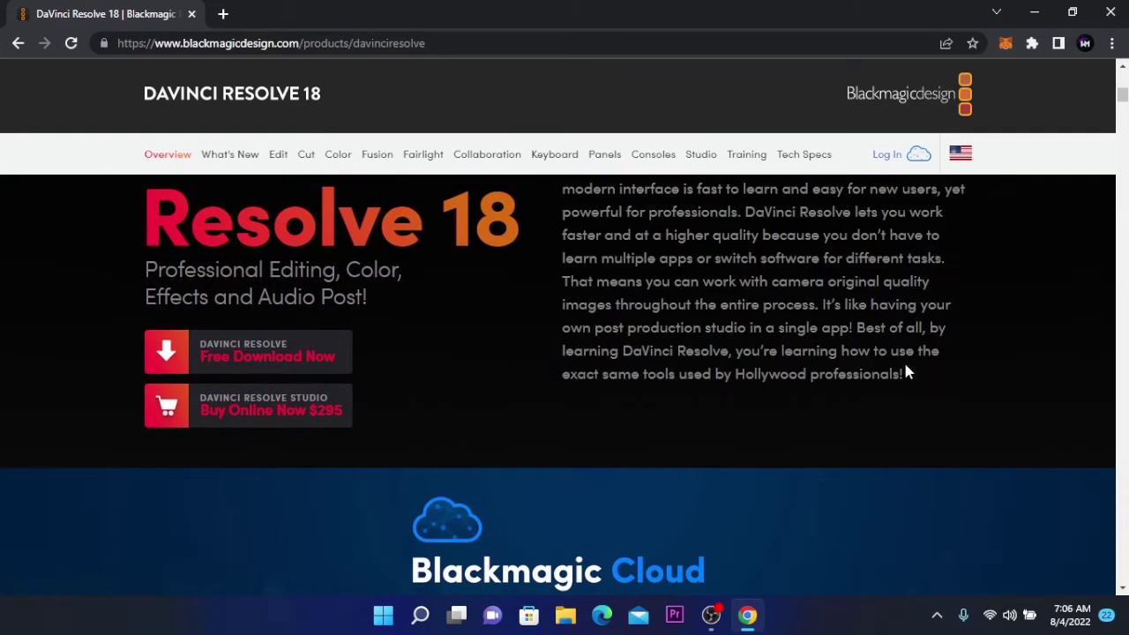
{"action": "scroll", "coordinate": [129, 266], "scroll_direction": "up", "scroll_amount": 1}
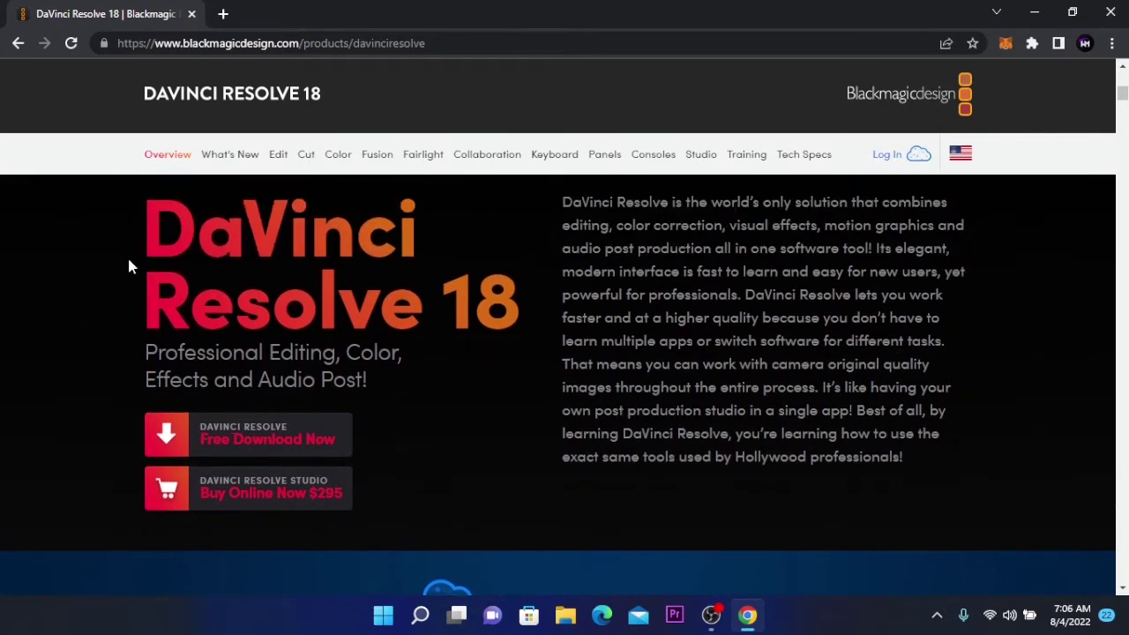
{"action": "left_click_drag", "start_coordinate": [134, 211], "coordinate": [520, 300]}
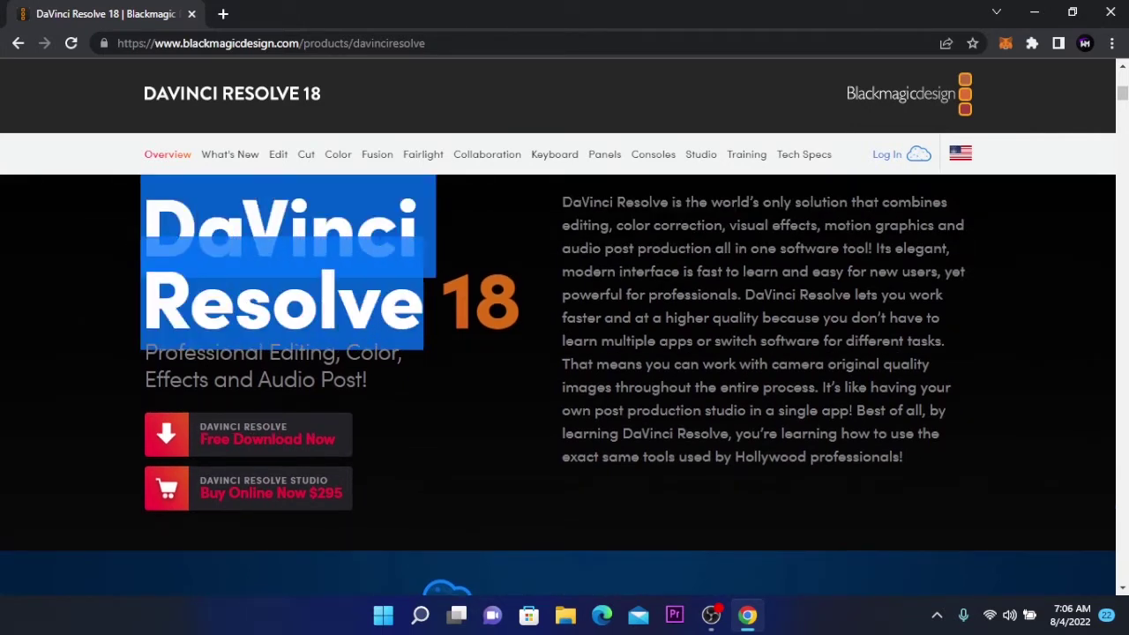
{"action": "left_click", "coordinate": [529, 320]}
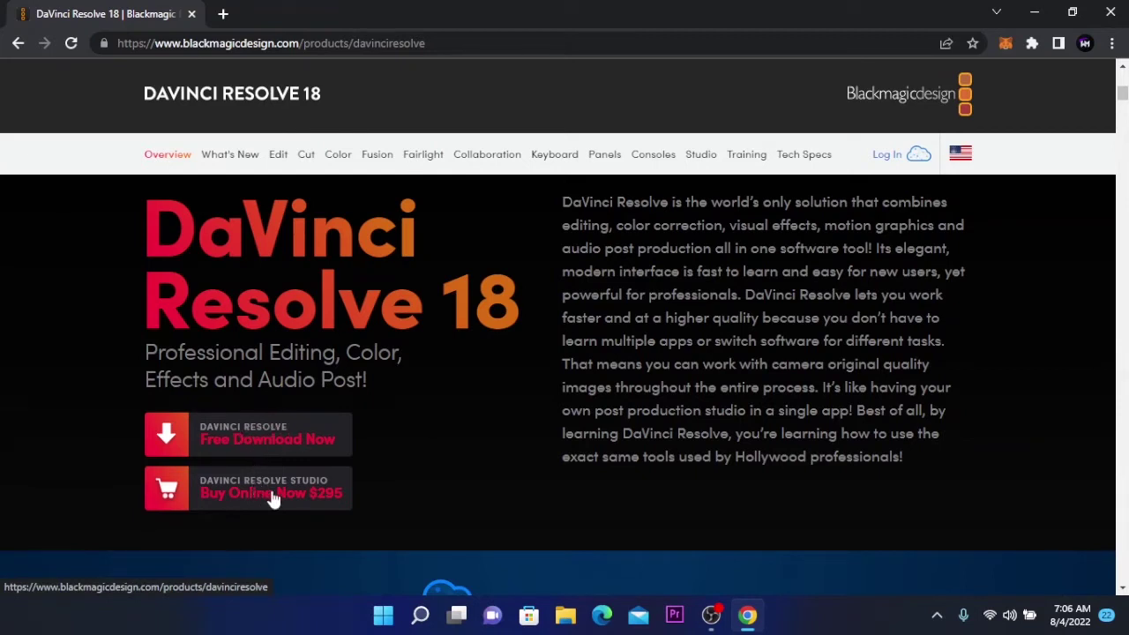
{"action": "left_click", "coordinate": [256, 444]}
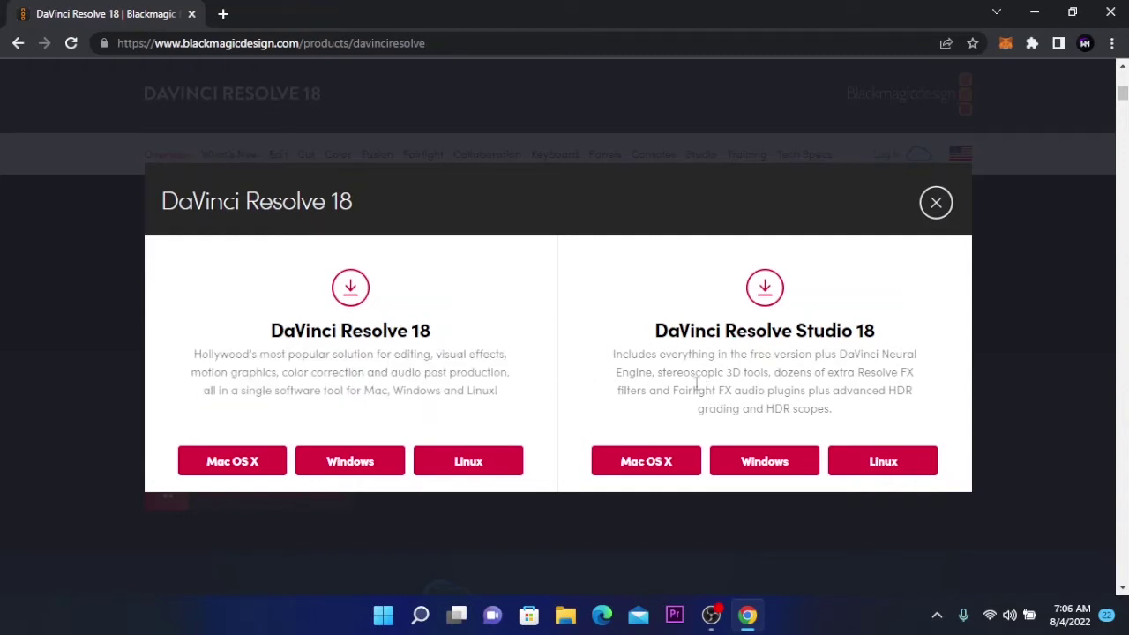
Choose the free DaVinci Resolve 18 Windows download to reach the registration form.
{"action": "left_click_drag", "start_coordinate": [615, 352], "coordinate": [900, 412]}
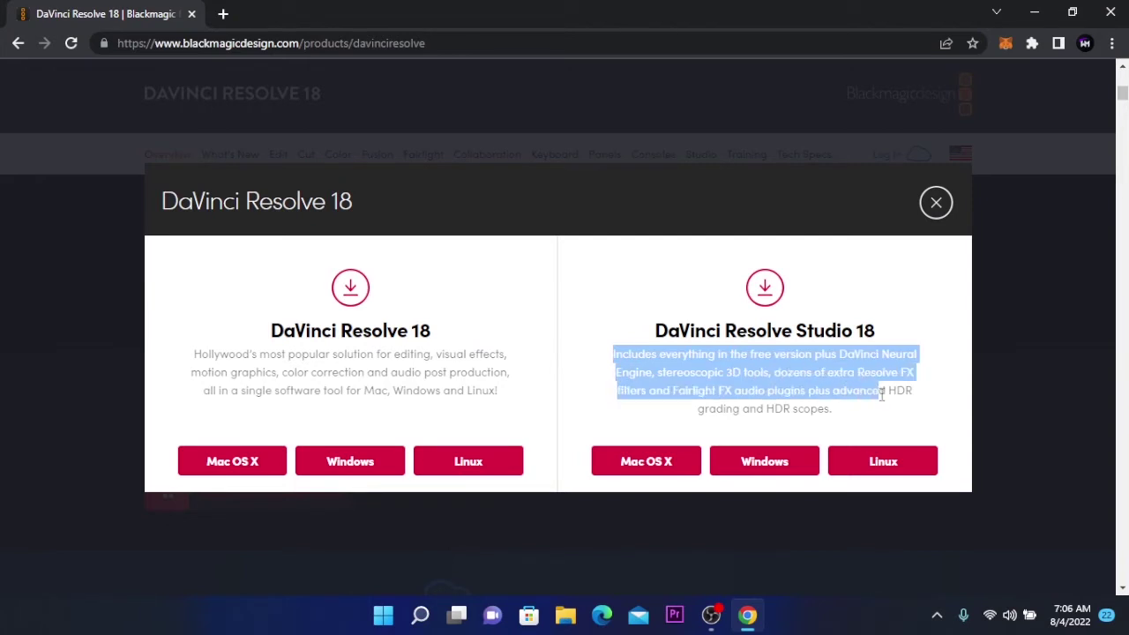
{"action": "left_click", "coordinate": [900, 413]}
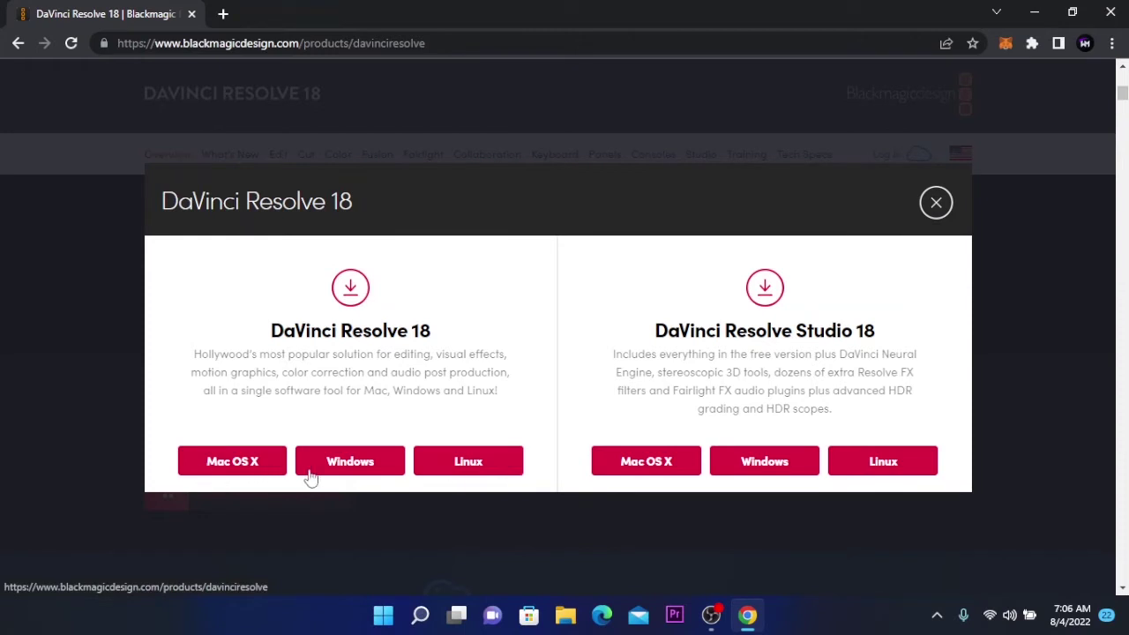
{"action": "left_click", "coordinate": [354, 468]}
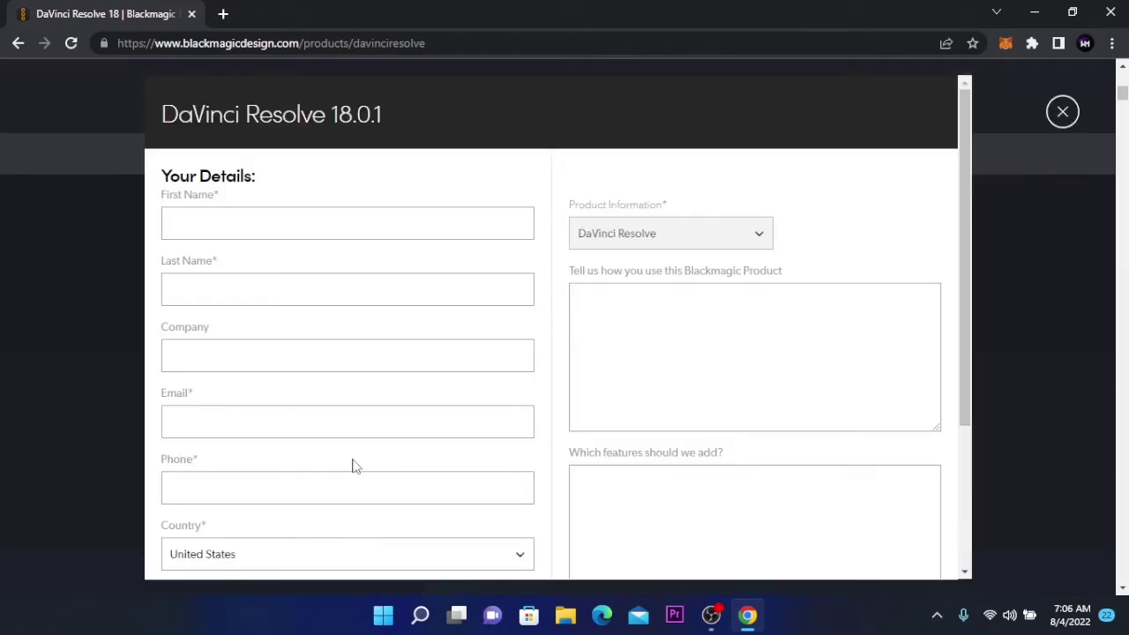
Fill the name fields, company 'martin' and the autofilled email on the registration form.
{"action": "left_click", "coordinate": [350, 219]}
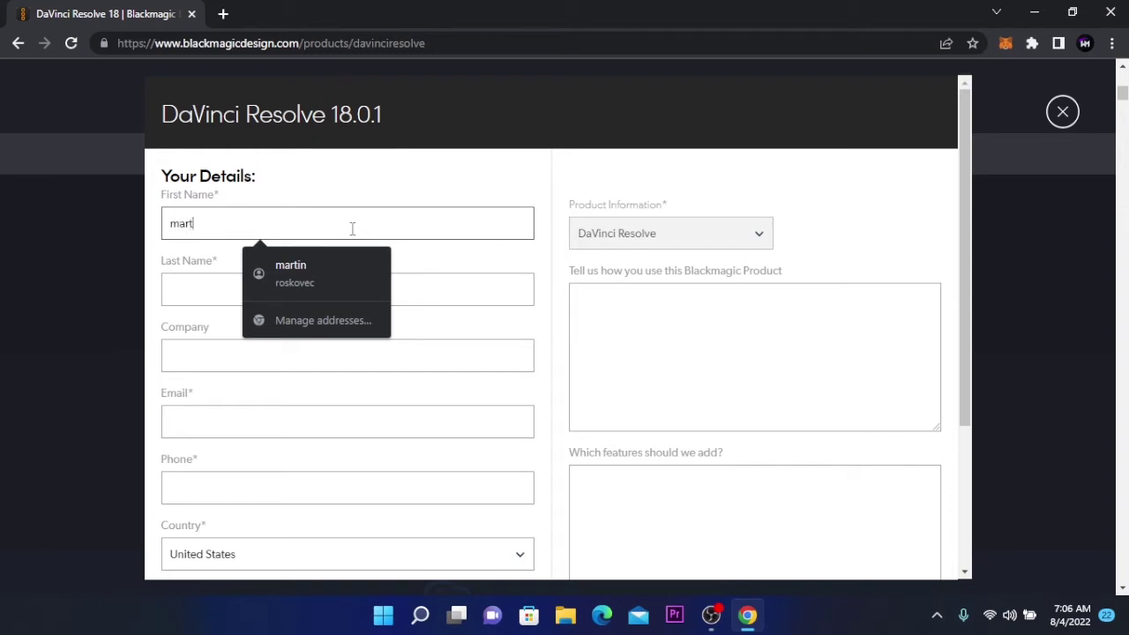
{"action": "left_click", "coordinate": [222, 302]}
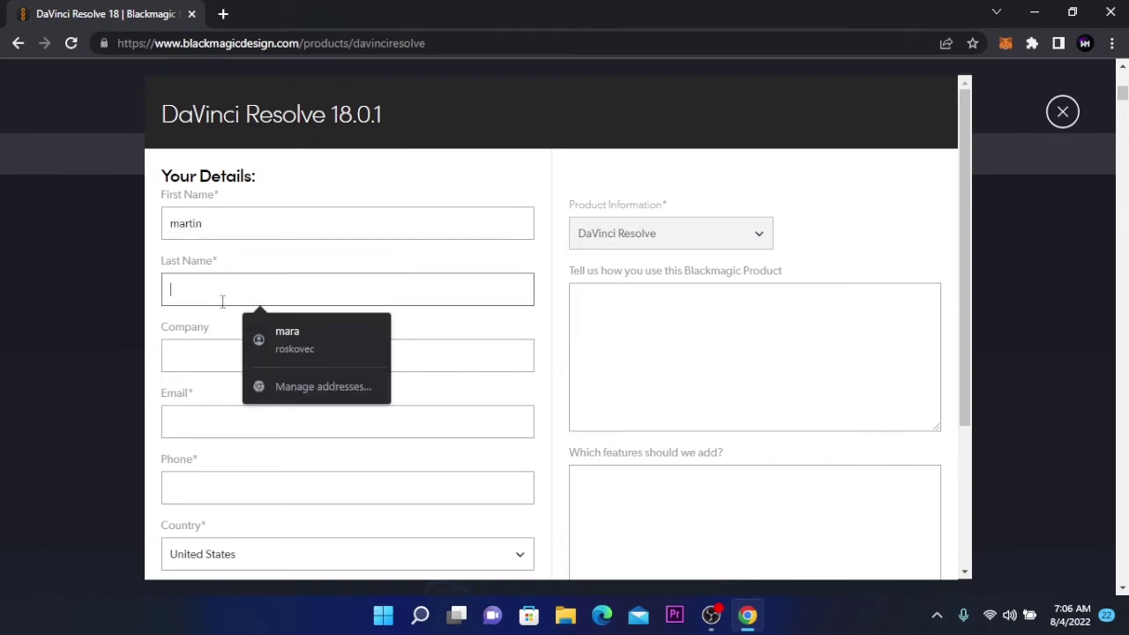
{"action": "left_click", "coordinate": [223, 353]}
{"action": "type", "text": "tech with"}
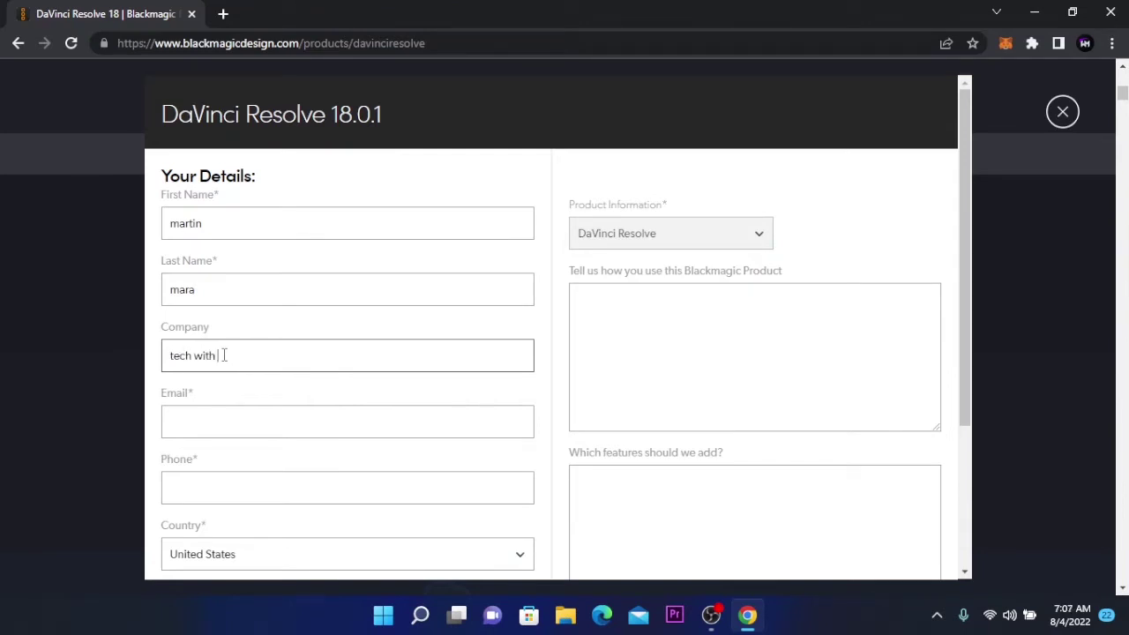
{"action": "type", "text": "martin"}
{"action": "left_click", "coordinate": [236, 413]}
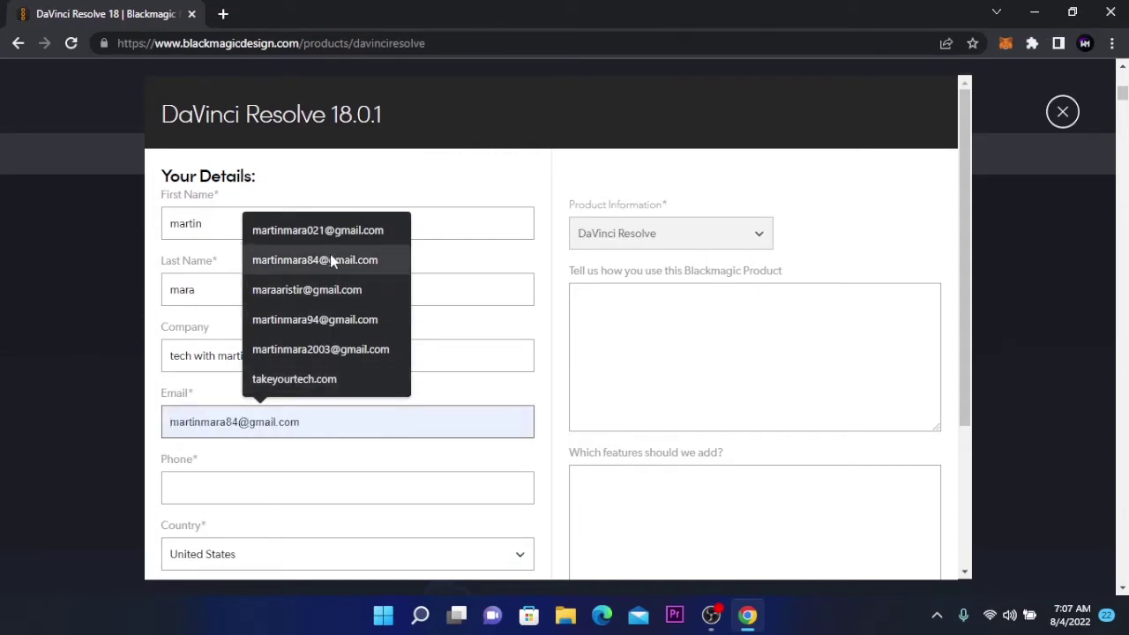
{"action": "left_click", "coordinate": [330, 259]}
{"action": "scroll", "coordinate": [275, 455], "scroll_direction": "down", "scroll_amount": 1}
Autofill the saved phone number and choose Albania as the country.
{"action": "left_click", "coordinate": [262, 399]}
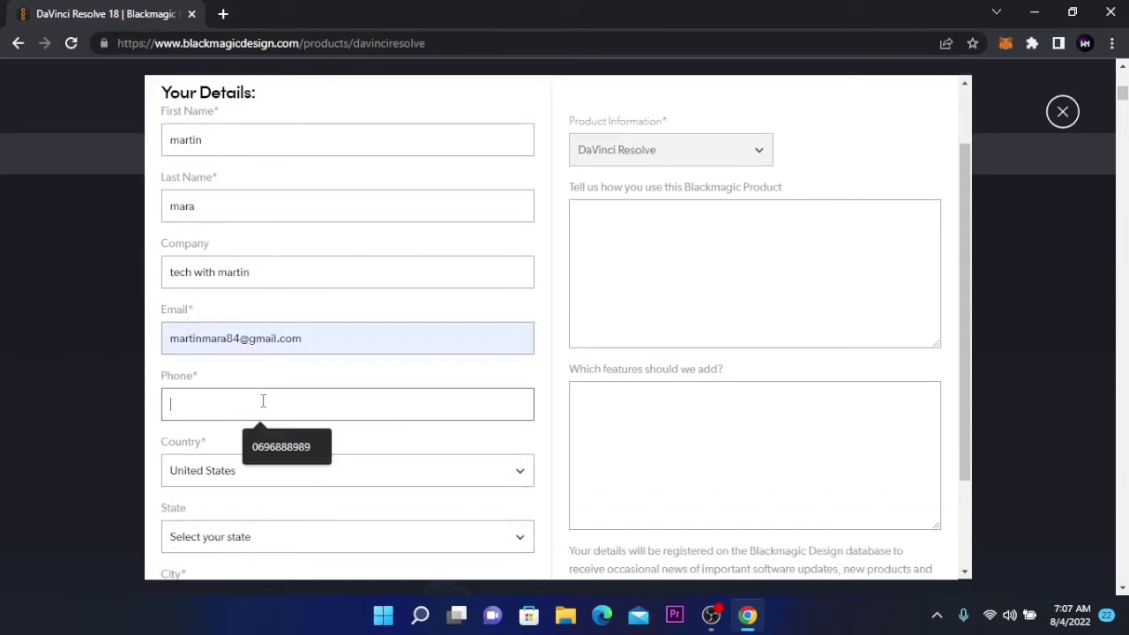
{"action": "left_click", "coordinate": [280, 441]}
{"action": "scroll", "coordinate": [297, 372], "scroll_direction": "down", "scroll_amount": 2}
{"action": "left_click", "coordinate": [295, 357]}
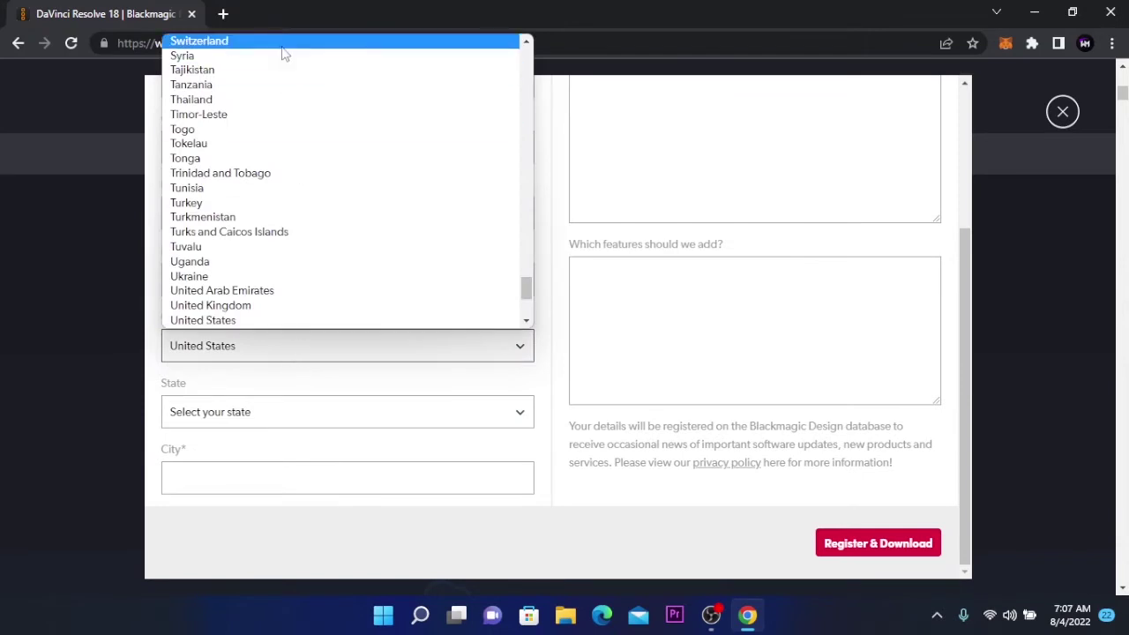
{"action": "scroll", "coordinate": [277, 76], "scroll_direction": "up", "scroll_amount": 4}
{"action": "scroll", "coordinate": [283, 81], "scroll_direction": "up", "scroll_amount": 8}
{"action": "scroll", "coordinate": [282, 83], "scroll_direction": "up", "scroll_amount": 15}
{"action": "scroll", "coordinate": [282, 82], "scroll_direction": "up", "scroll_amount": 7}
{"action": "left_click", "coordinate": [264, 80]}
Fill the State field with Fier and submit Register & Download.
{"action": "left_click", "coordinate": [276, 417]}
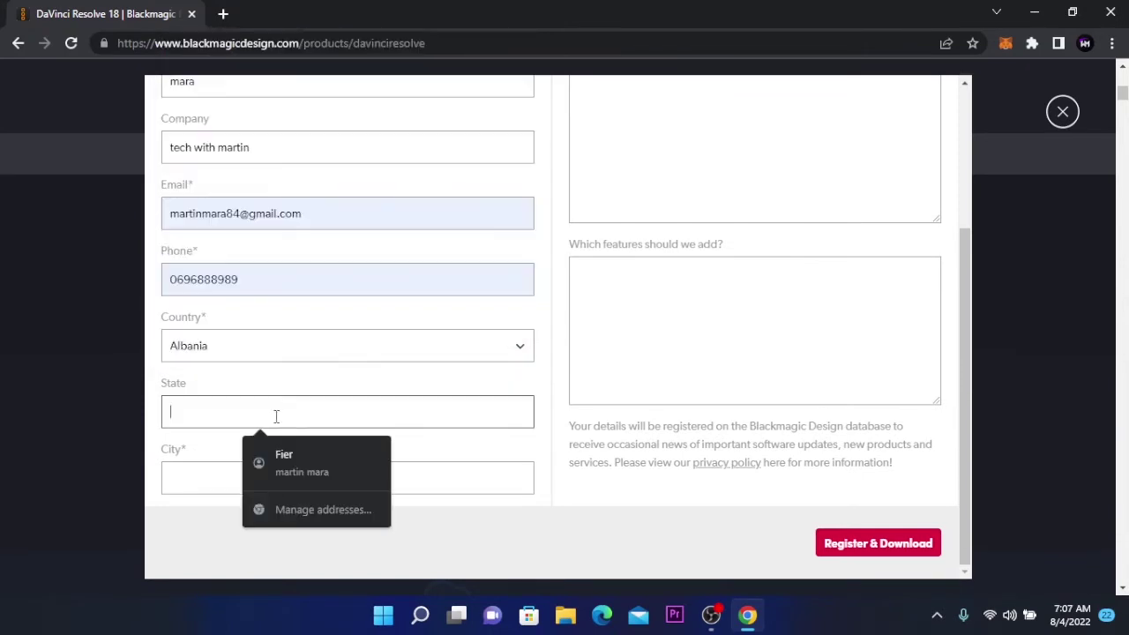
{"action": "left_click", "coordinate": [282, 446]}
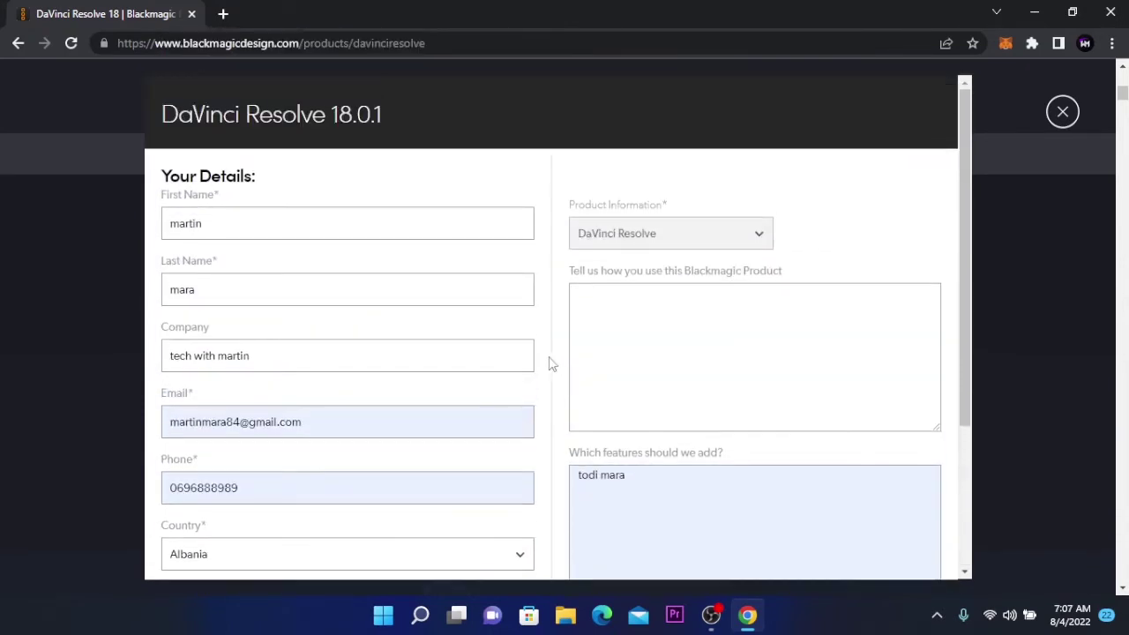
{"action": "scroll", "coordinate": [794, 441], "scroll_direction": "down", "scroll_amount": 5}
{"action": "left_click", "coordinate": [913, 544]}
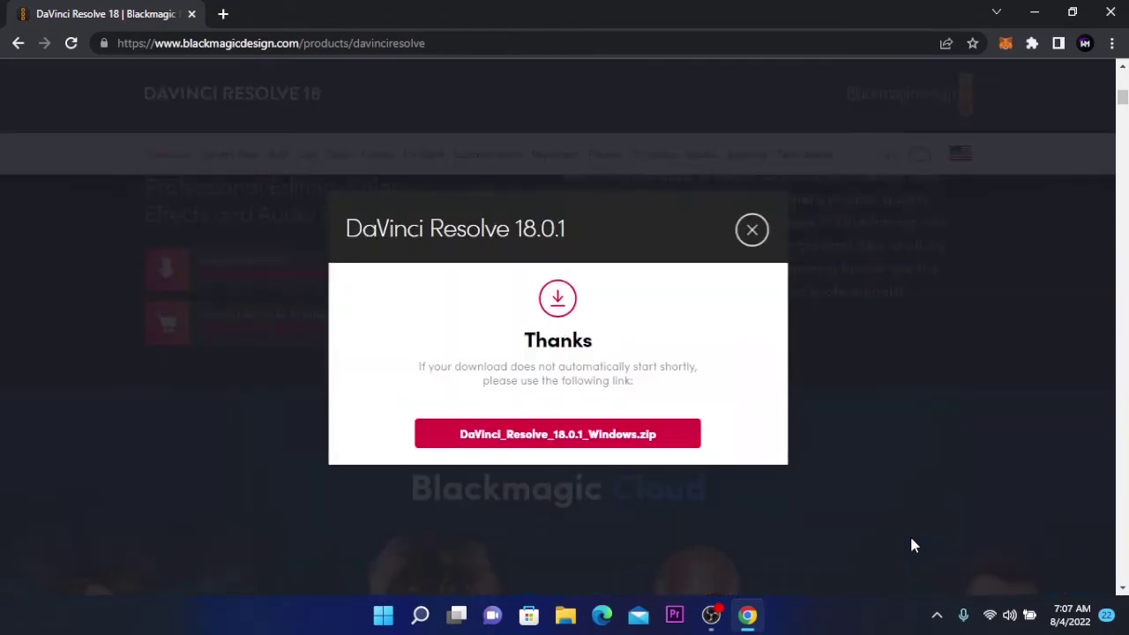
Wait for DaVinci_Resolve_18.0.1_Windows.zip to download, clearing an accidental text selection.
{"action": "left_click_drag", "start_coordinate": [810, 404], "coordinate": [625, 429]}
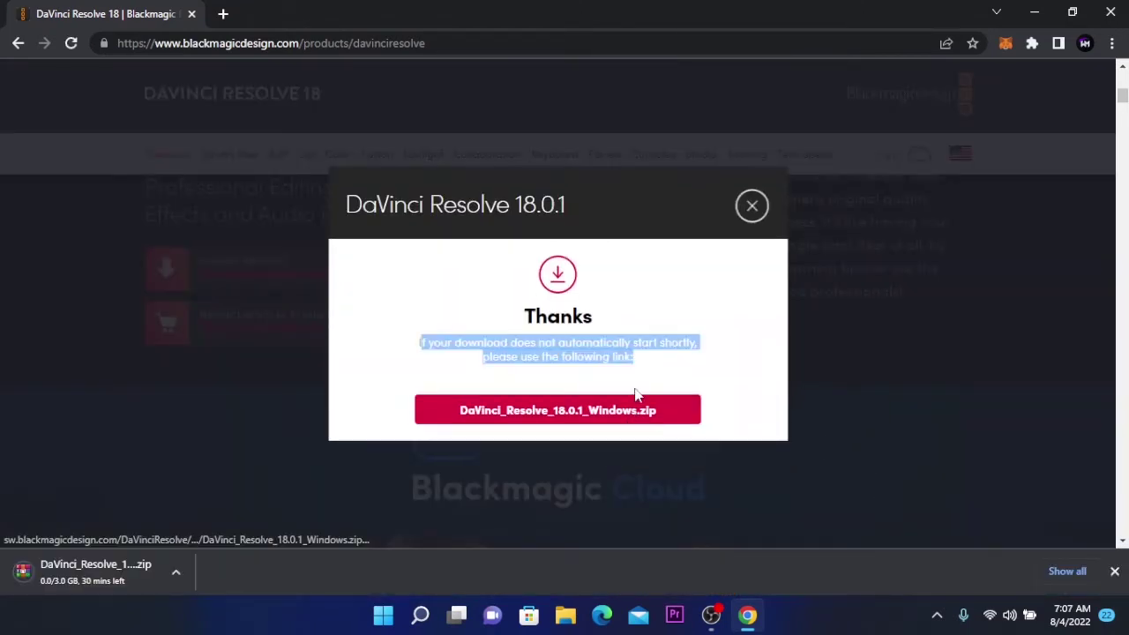
{"action": "left_click", "coordinate": [635, 361]}
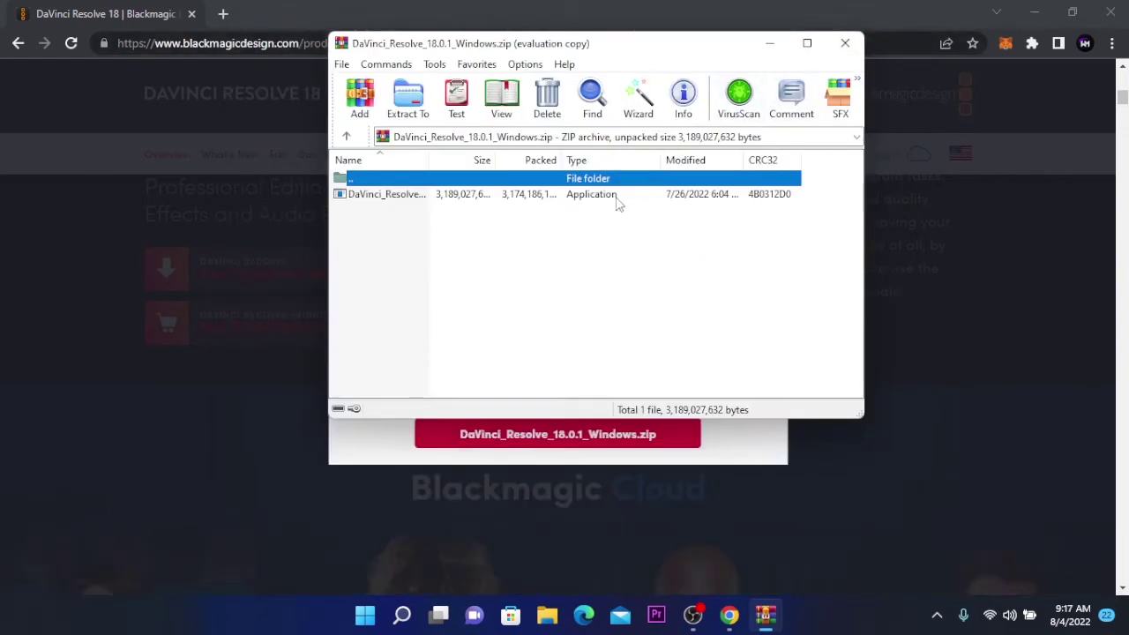
Extract the selected DaVinci Resolve installer to the Desktop with Alt+E in maximized WinRAR.
{"action": "left_click", "coordinate": [615, 199]}
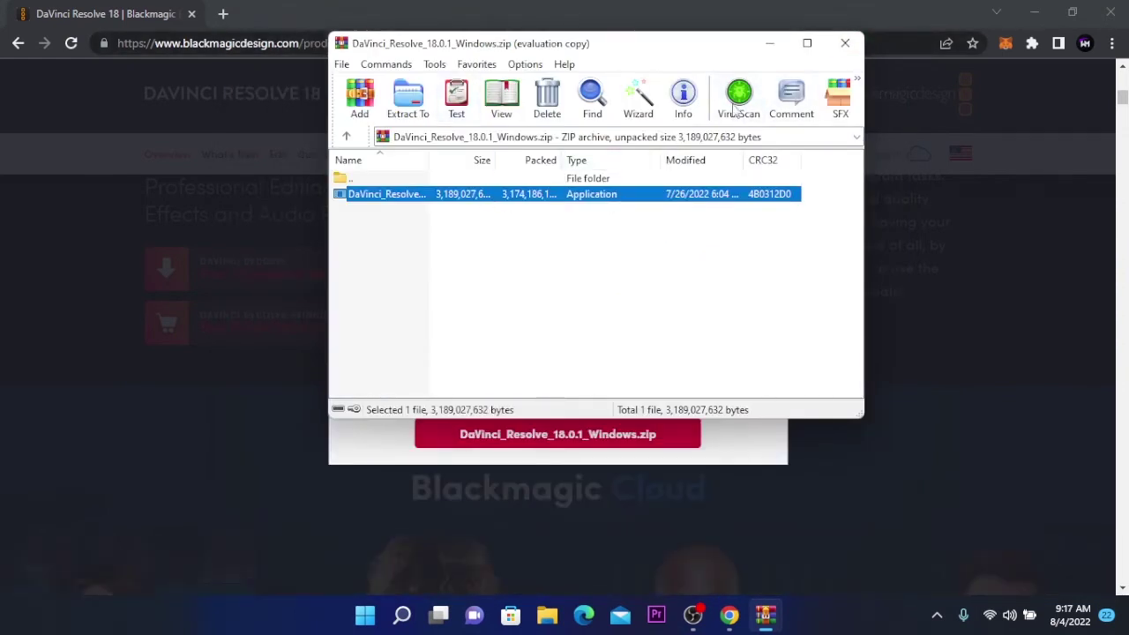
{"action": "left_click", "coordinate": [807, 42]}
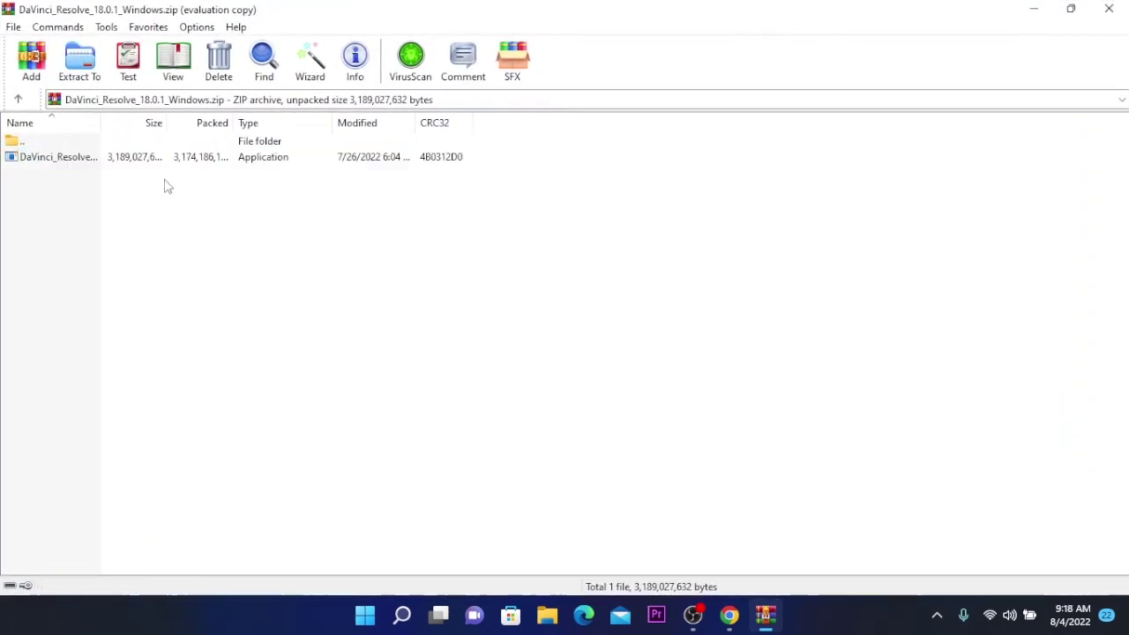
{"action": "key", "text": "alt+e"}
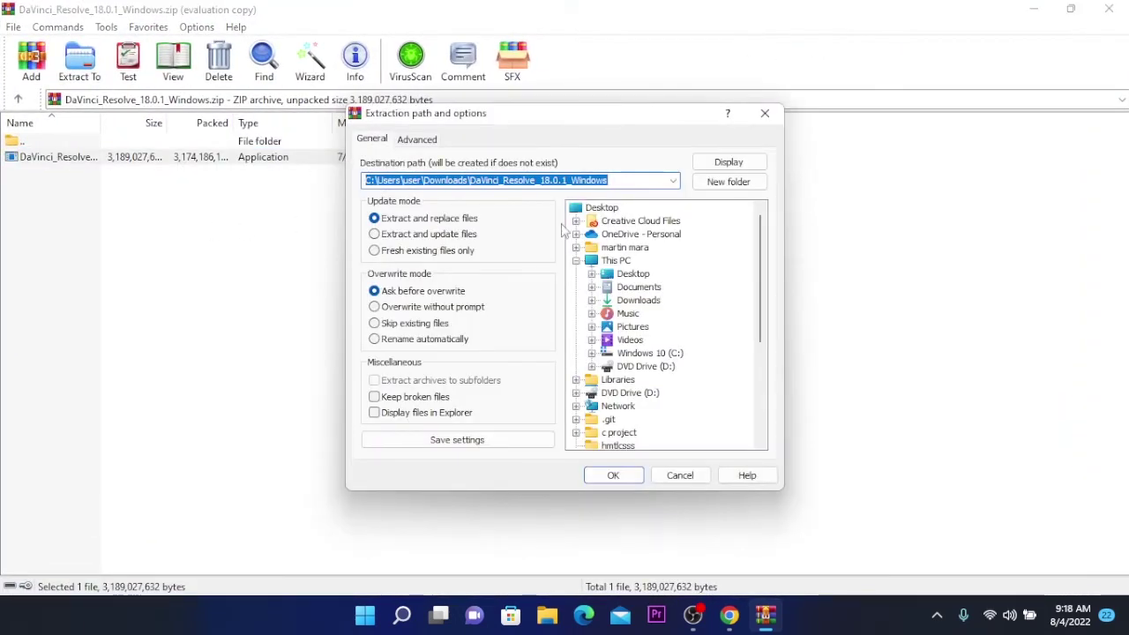
{"action": "double_click", "coordinate": [605, 210]}
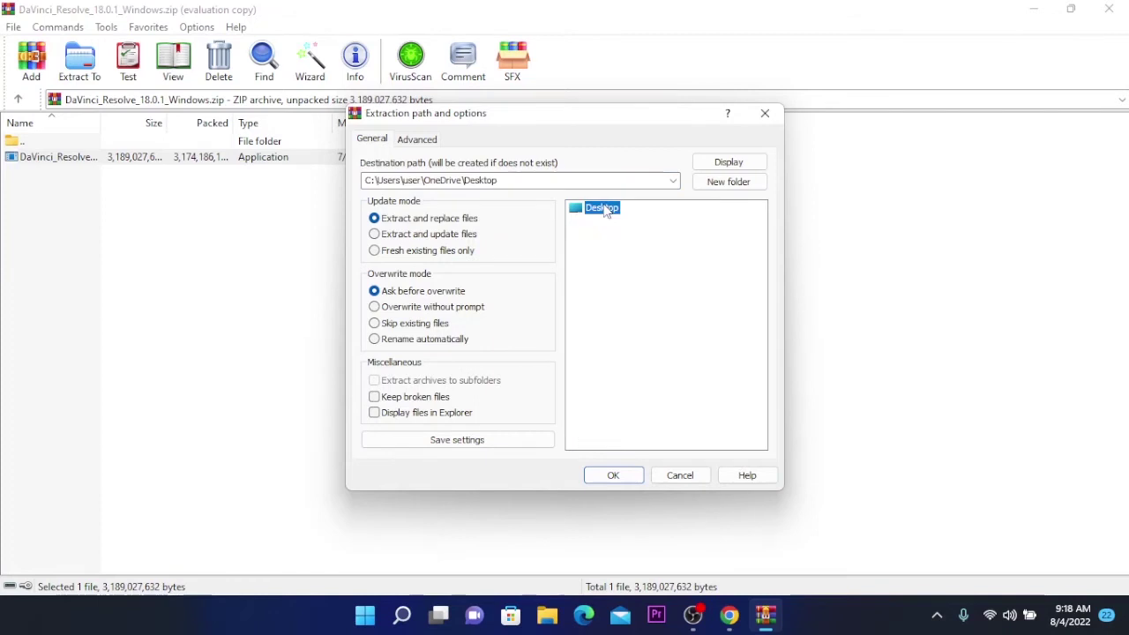
{"action": "left_click", "coordinate": [609, 478]}
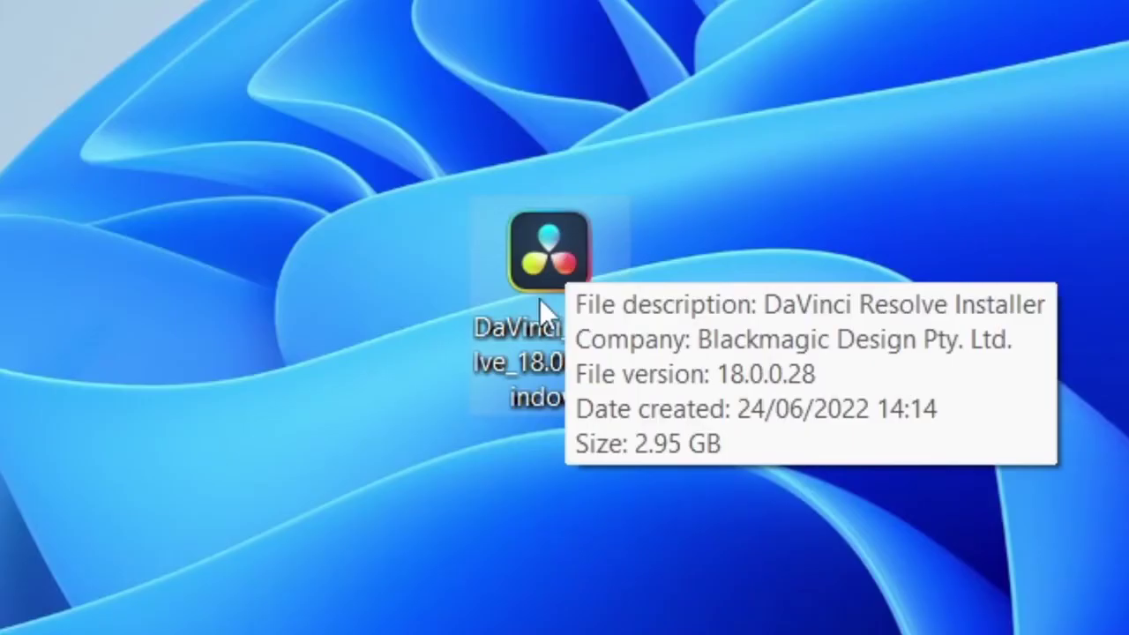
Run the desktop installer, tick Fairlight Audio Accelerator Utility, and install all components.
{"action": "double_click", "coordinate": [389, 298]}
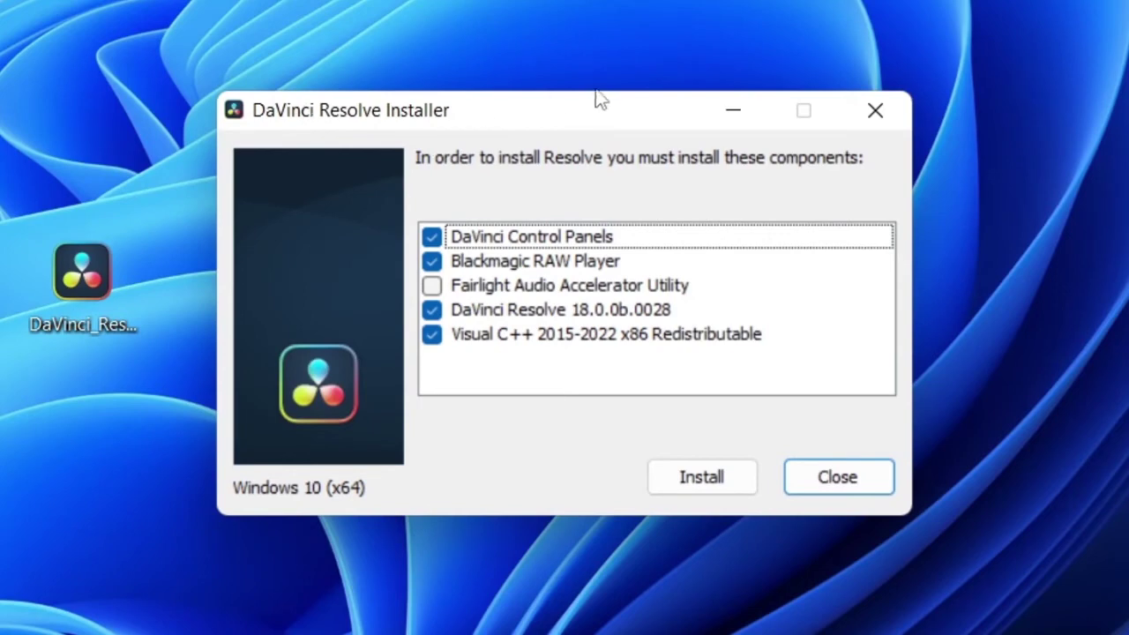
{"action": "left_click", "coordinate": [432, 289]}
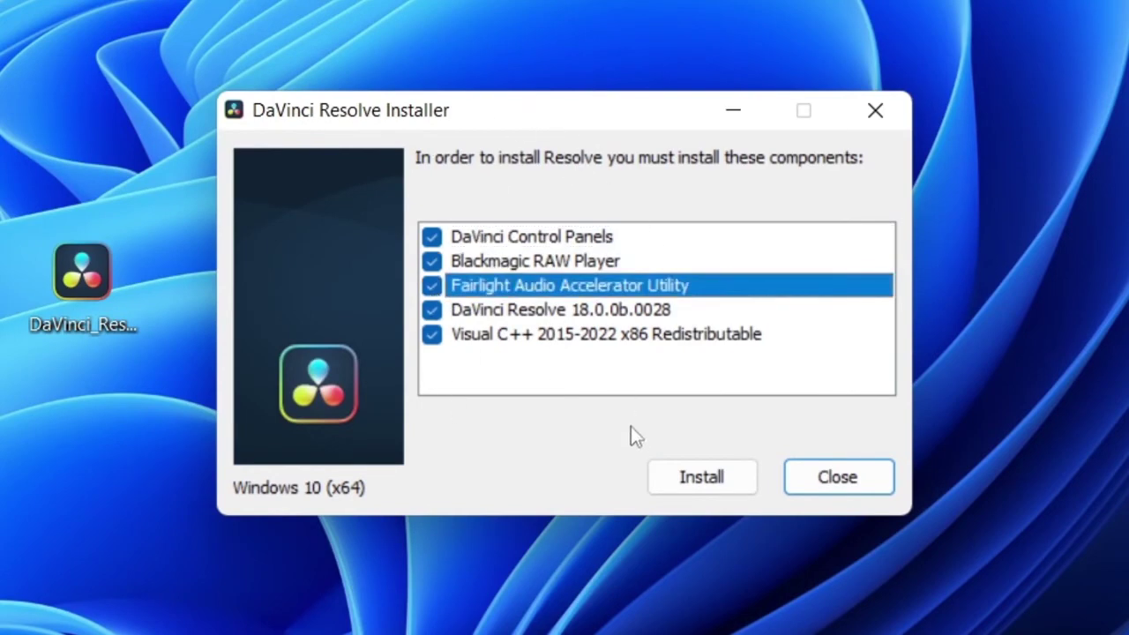
{"action": "left_click", "coordinate": [683, 479]}
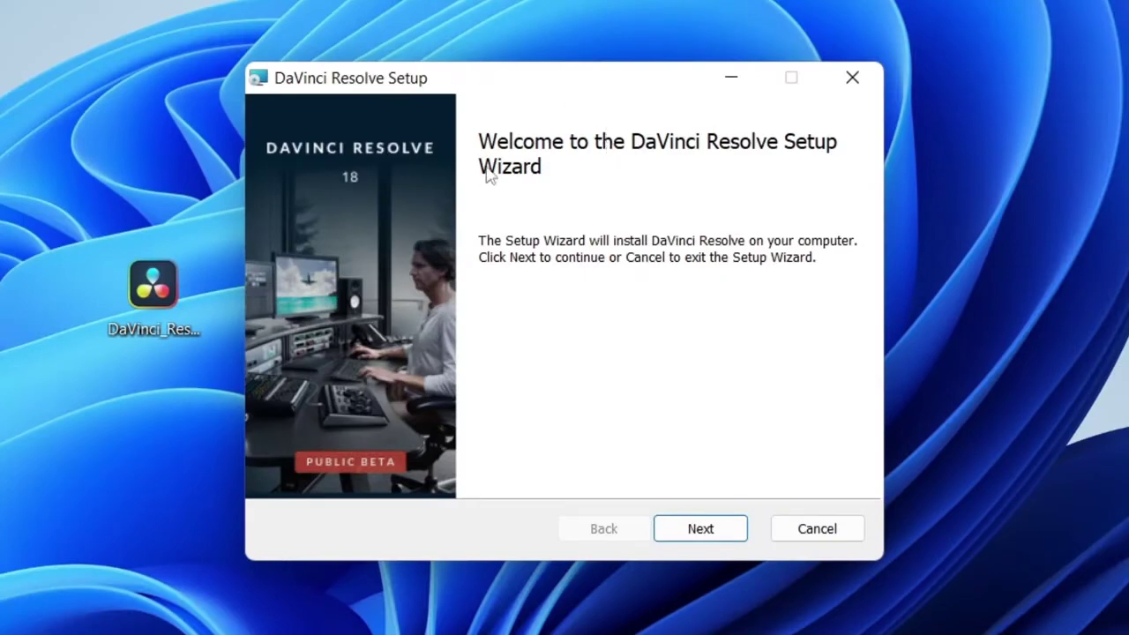
Accept the license, keep the default Program Files folder, install, and decline the restart.
{"action": "left_click", "coordinate": [706, 534]}
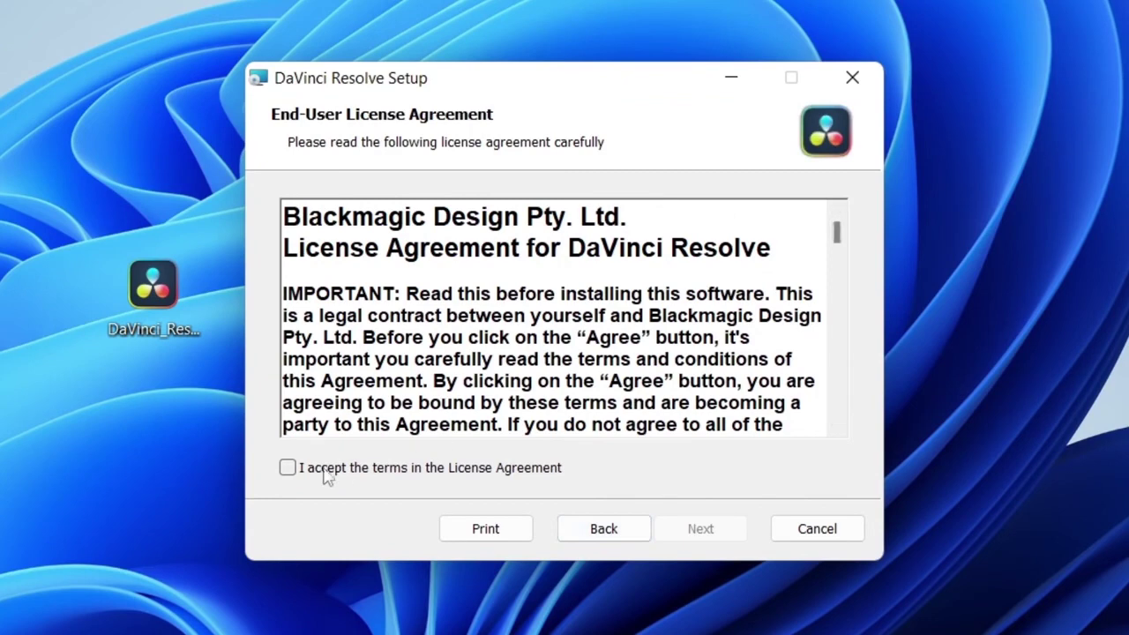
{"action": "left_click", "coordinate": [327, 472]}
{"action": "left_click", "coordinate": [716, 536]}
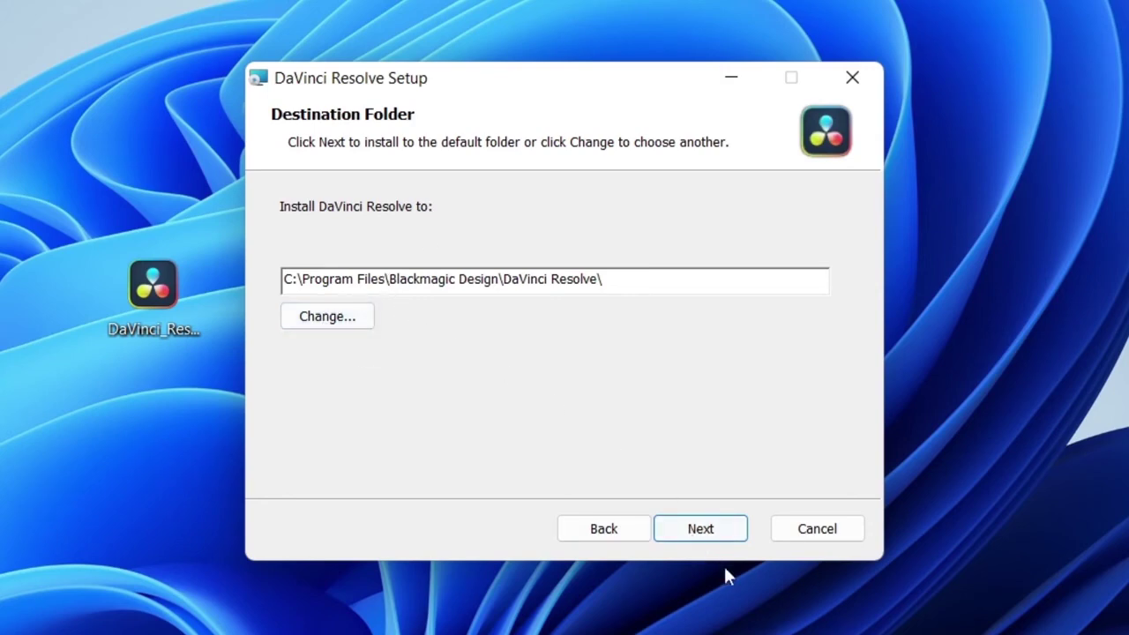
{"action": "left_click", "coordinate": [661, 529]}
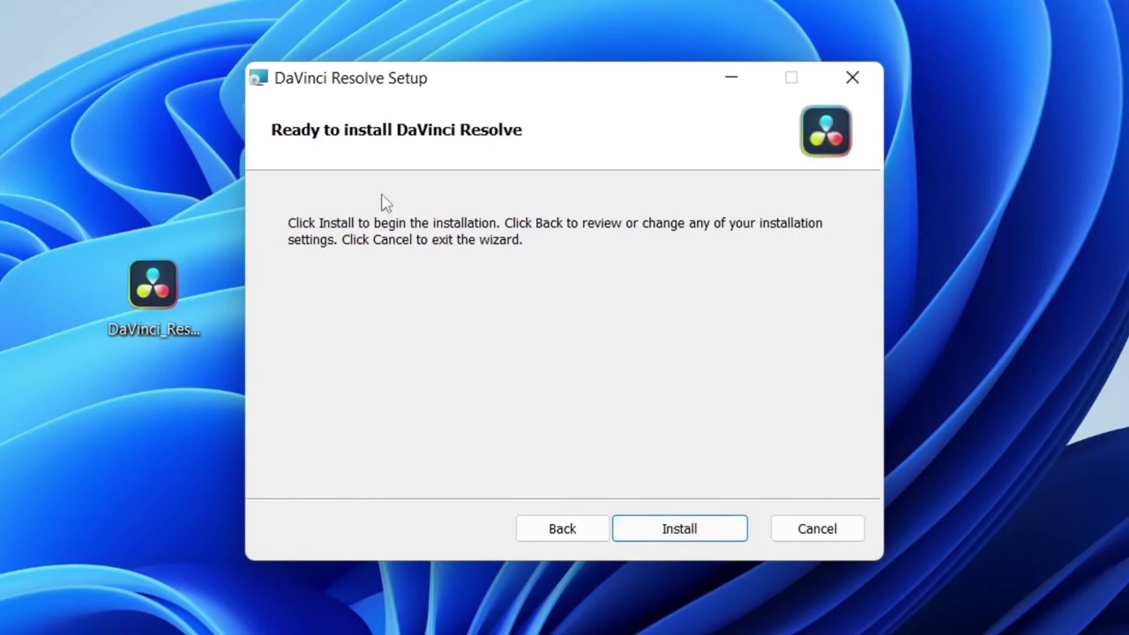
{"action": "left_click", "coordinate": [715, 526]}
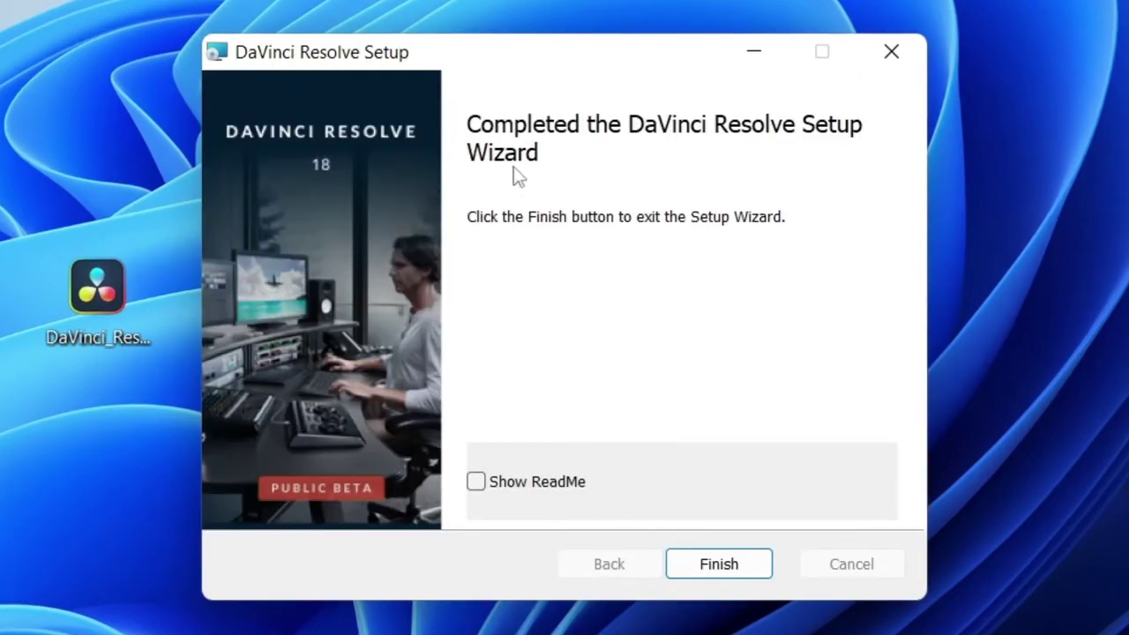
{"action": "left_click", "coordinate": [722, 570]}
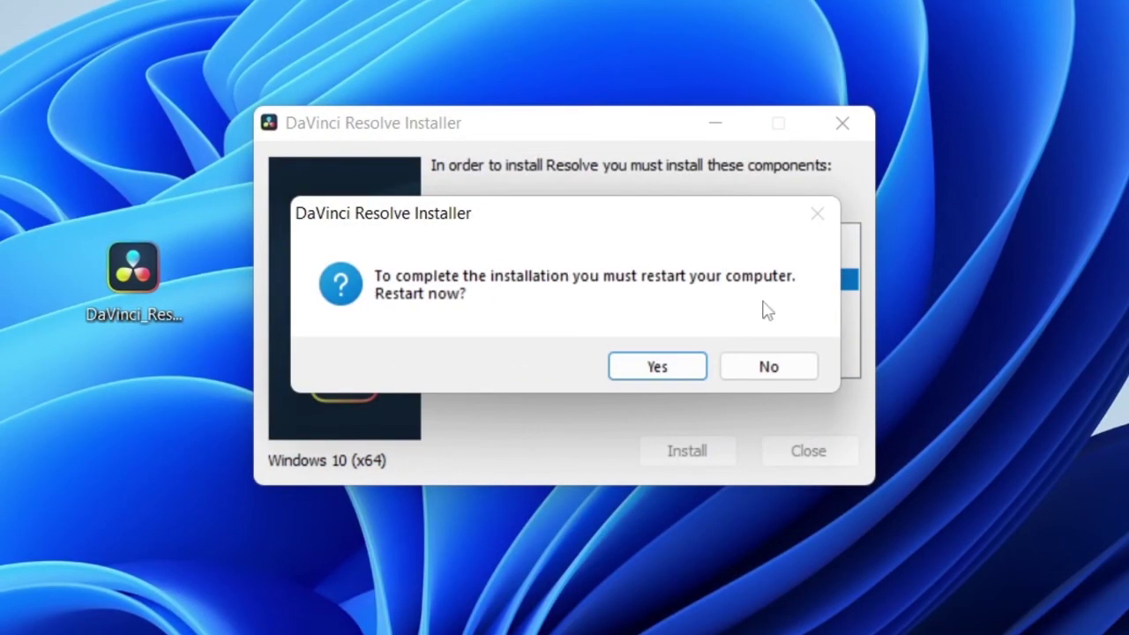
{"action": "left_click", "coordinate": [767, 378]}
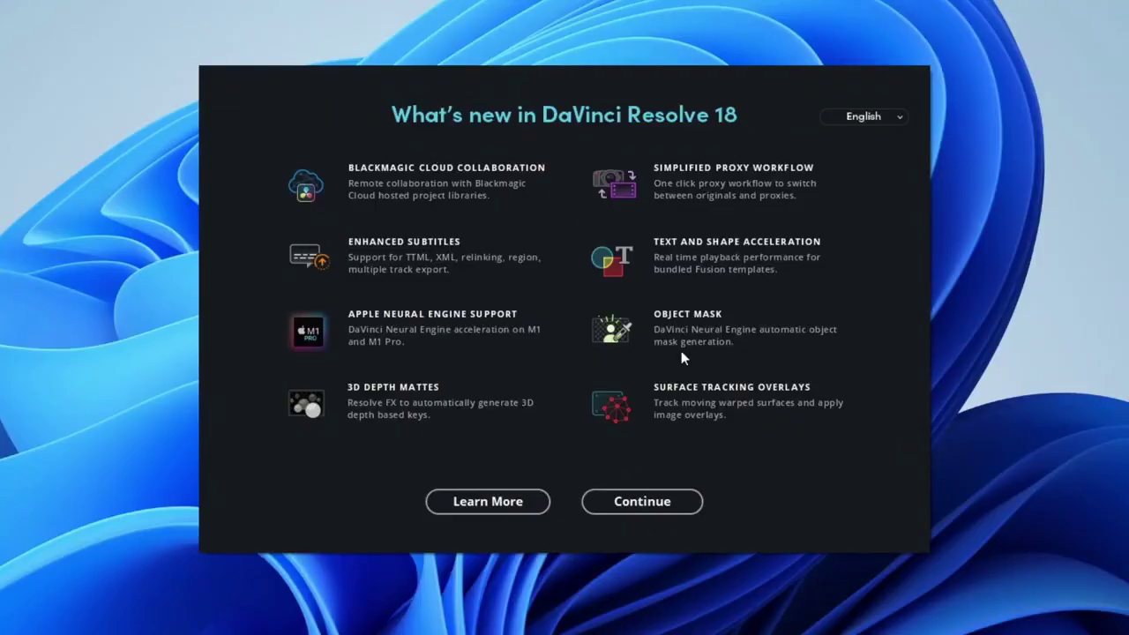
Continue past What's new and choose 'Skip and start right now'.
{"action": "left_click", "coordinate": [650, 503]}
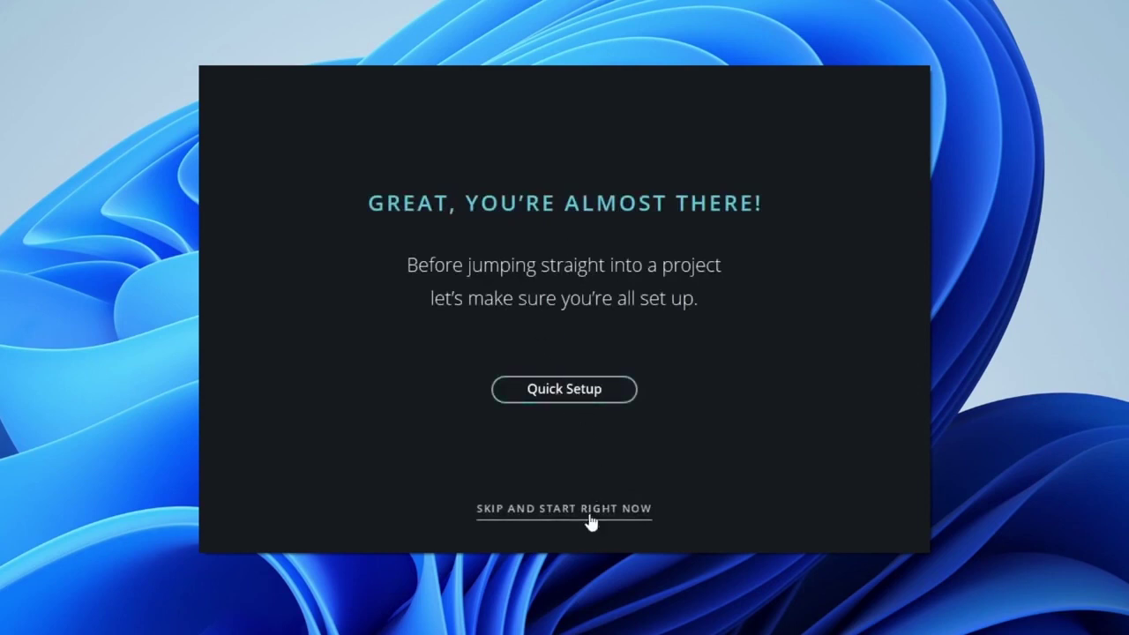
{"action": "left_click", "coordinate": [544, 511]}
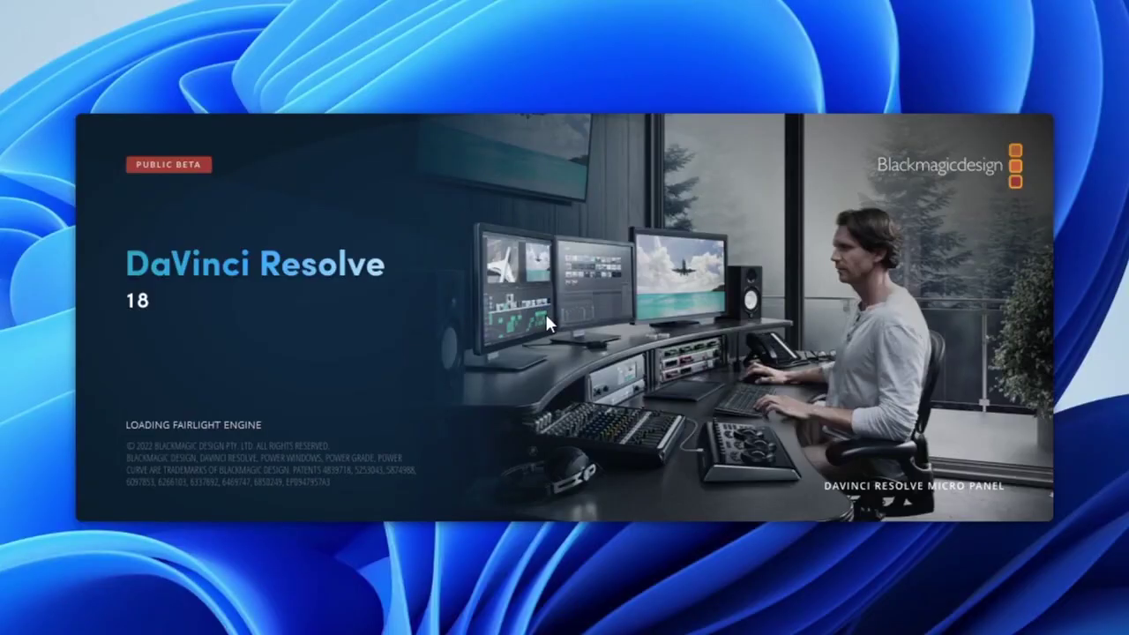